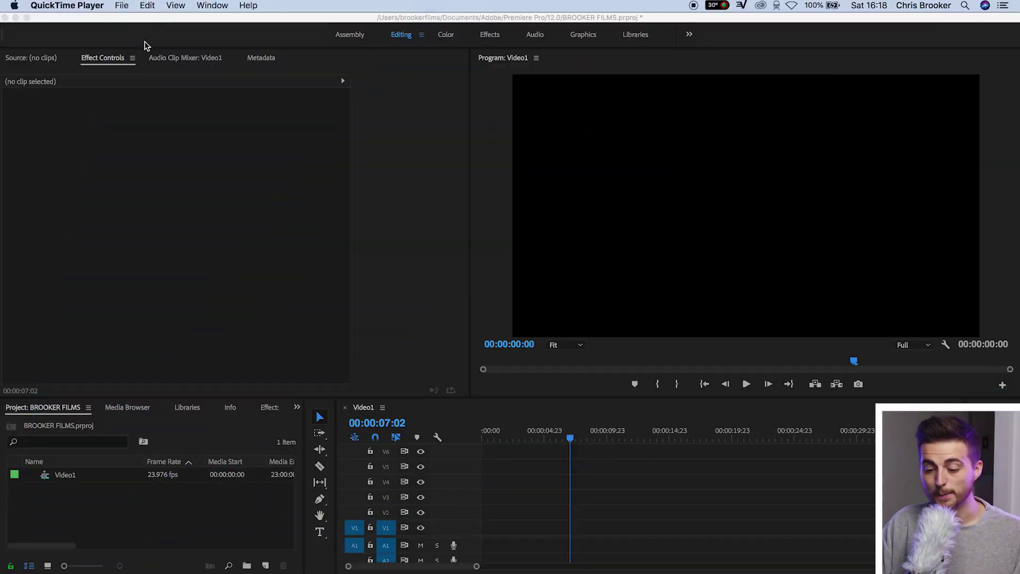
- Switch from QuickTime Player to the BROOKER FILMS project in Premiere Pro
left_click(568, 464)
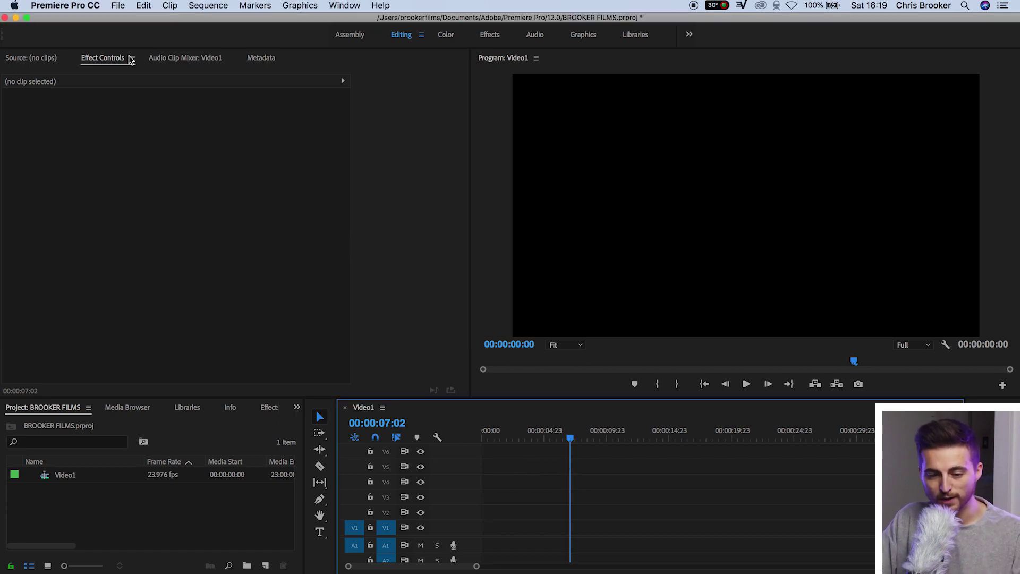
- Create the 1920×1080 legacy title 'Title 04' and widen its canvas
left_click(119, 10)
mouse_move(126, 21)
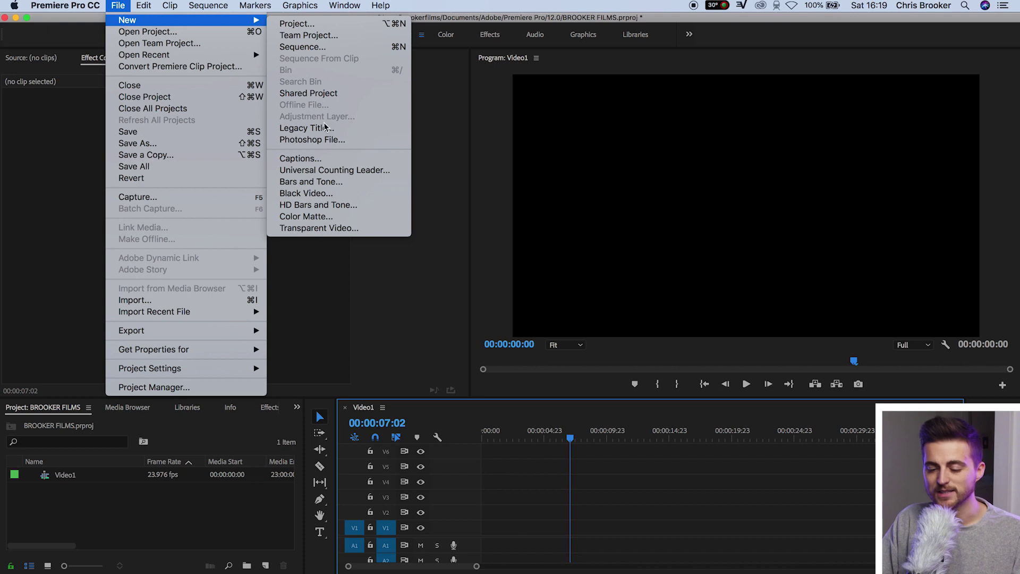
left_click(307, 128)
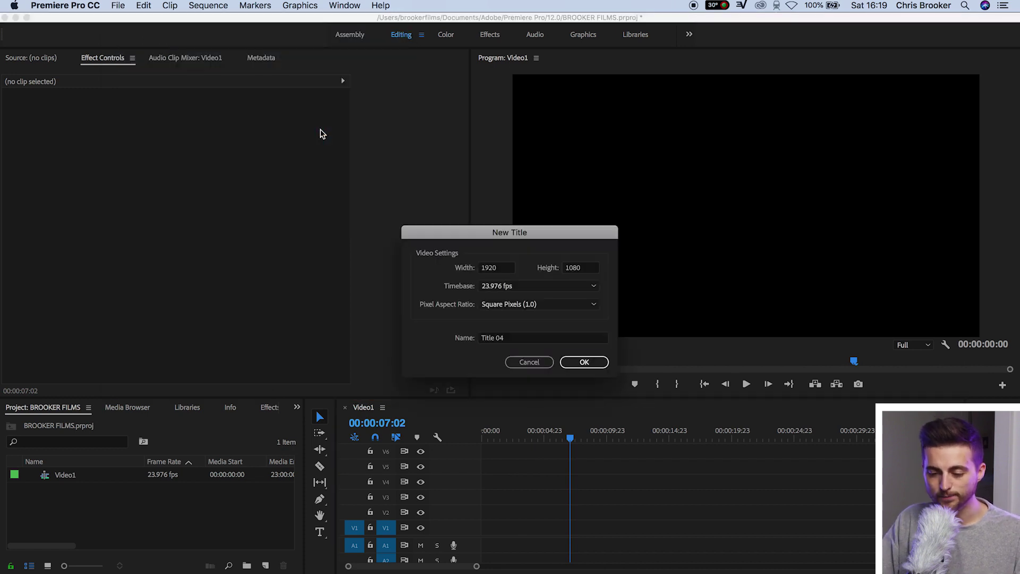
key("Return")
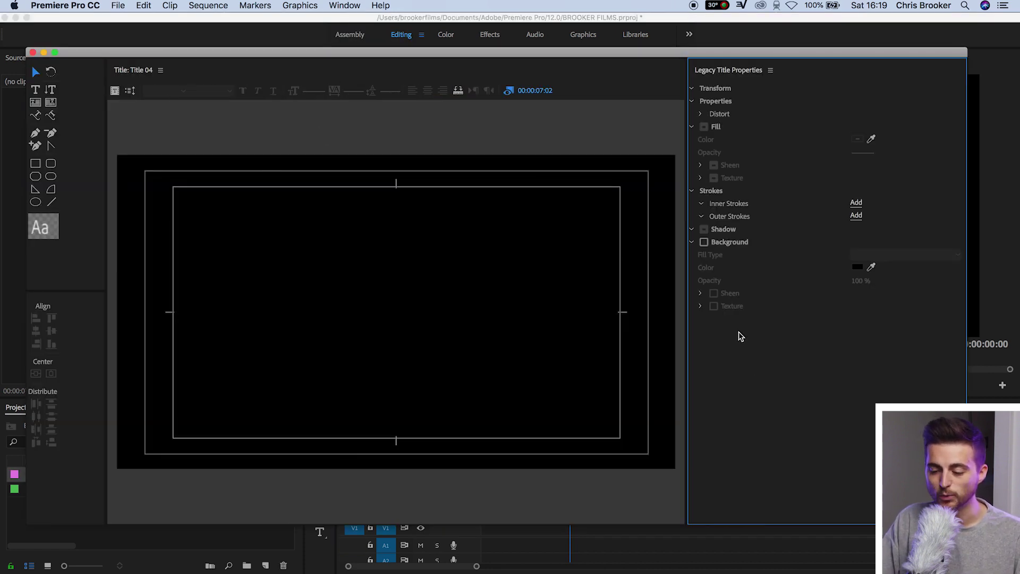
left_click_drag(687, 264, 785, 264)
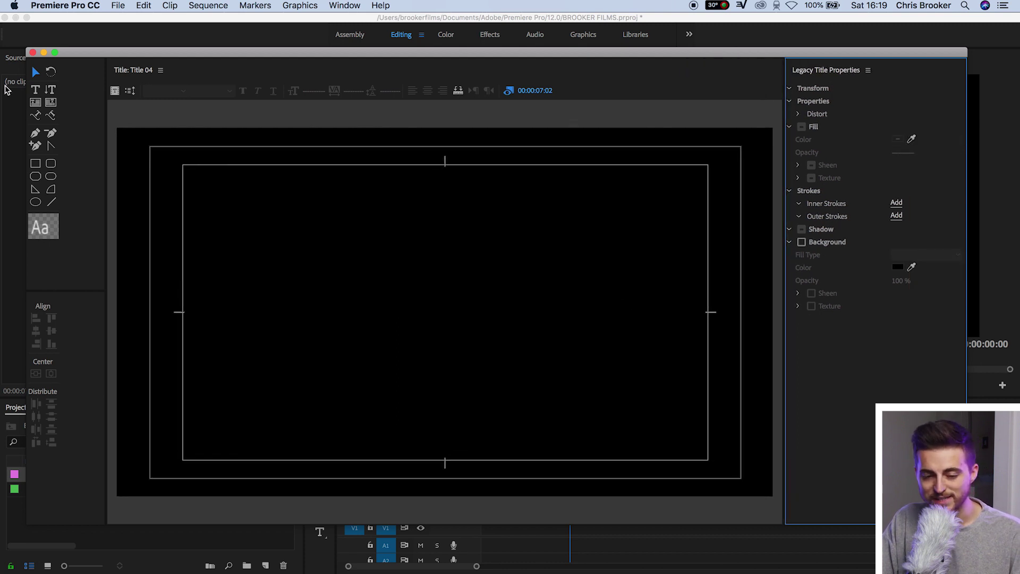
left_click(36, 91)
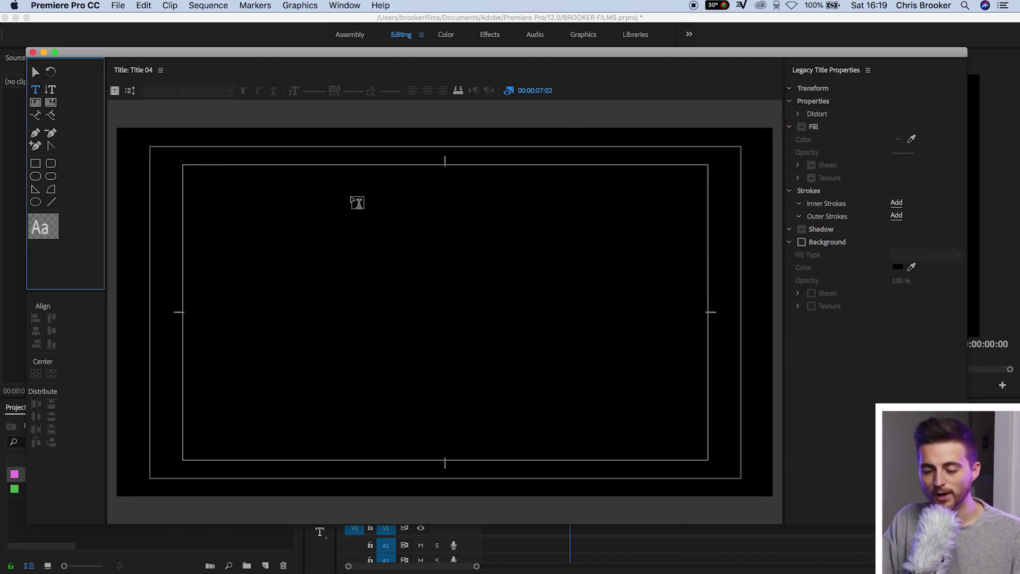
- Type the word BROOKER on the title canvas
left_click(335, 242)
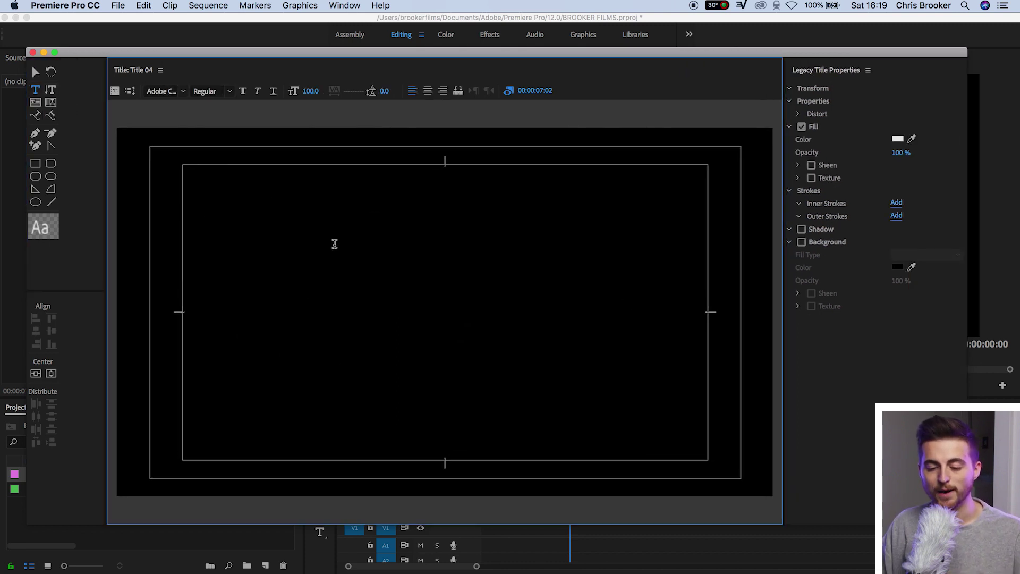
type("BROOKER")
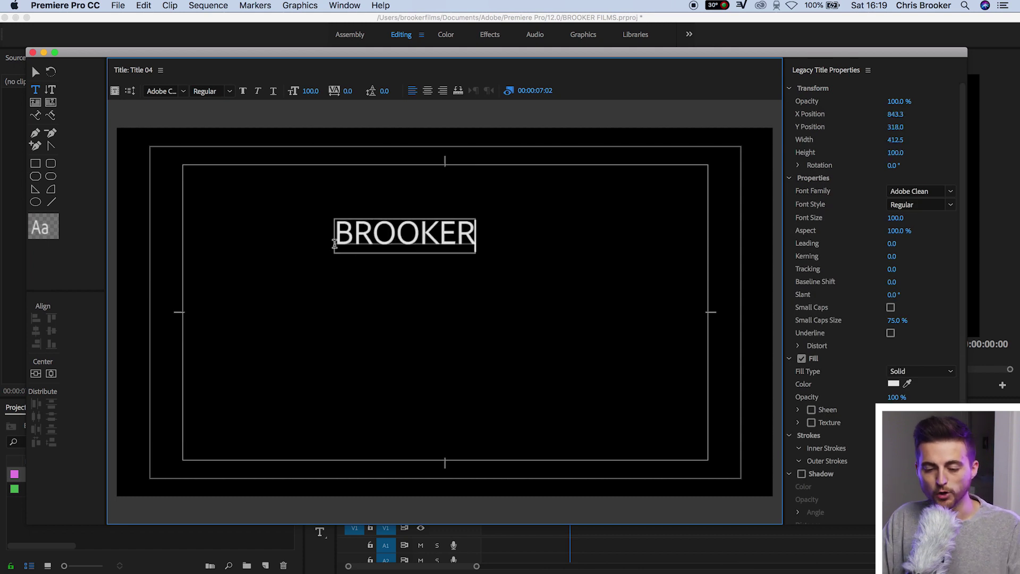
key("Escape")
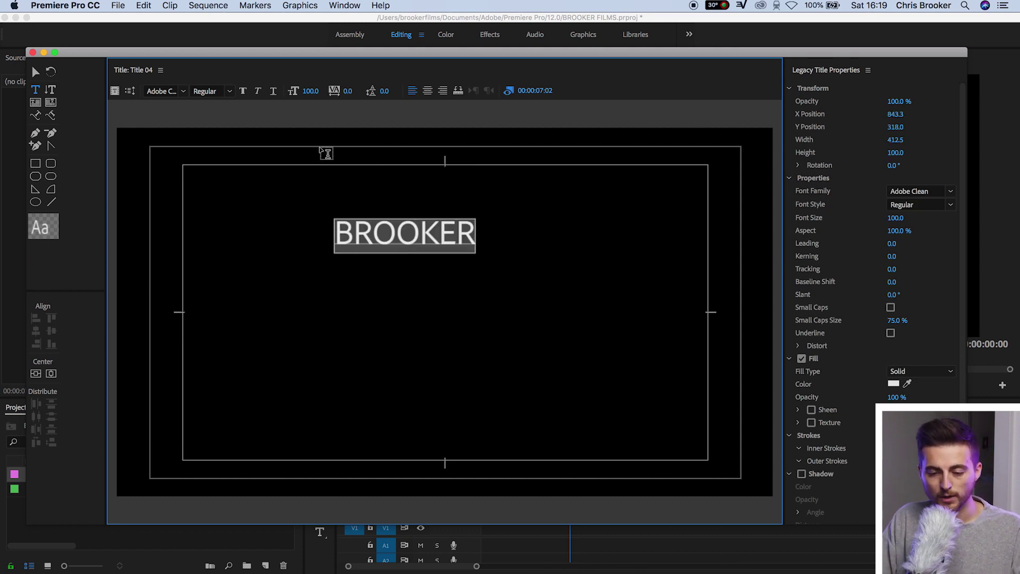
- Style BROOKER in Avenir Black at size 202 with kerning 26
left_click(152, 91)
type("Avenir")
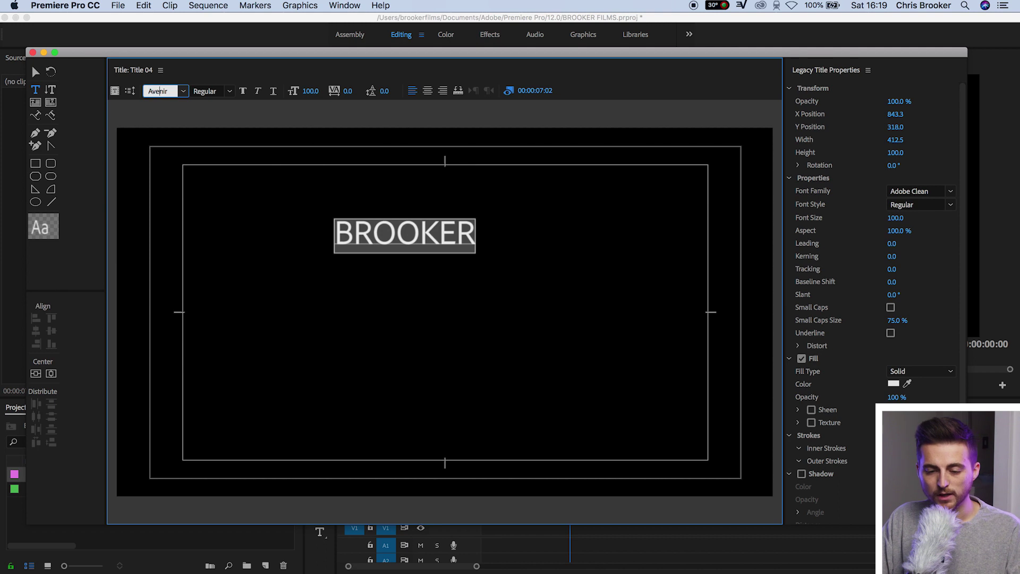
key("Return")
left_click(242, 92)
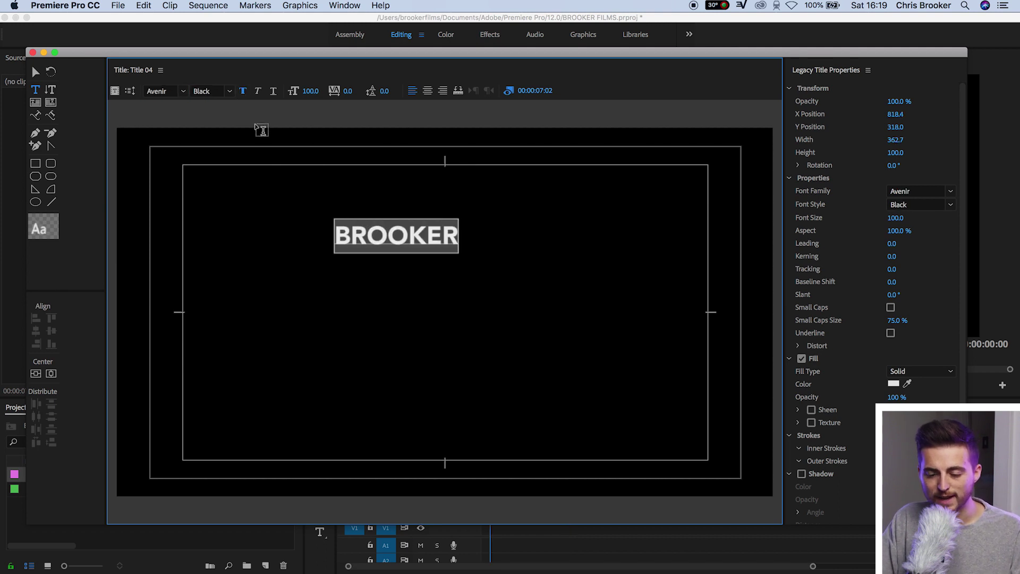
left_click(310, 91)
type("250")
key("Return")
left_click_drag(310, 90, 290, 91)
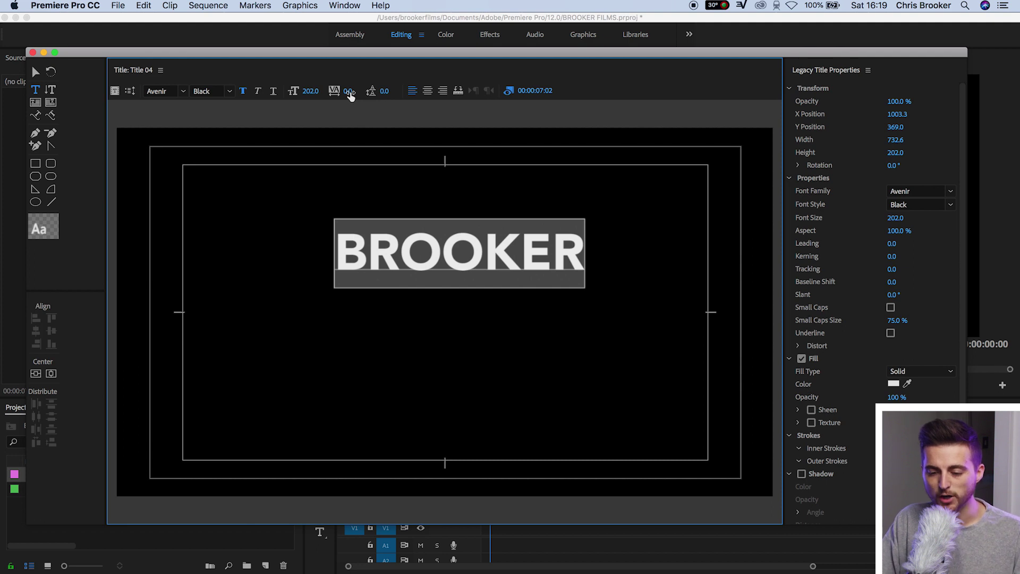
left_click_drag(347, 91, 360, 91)
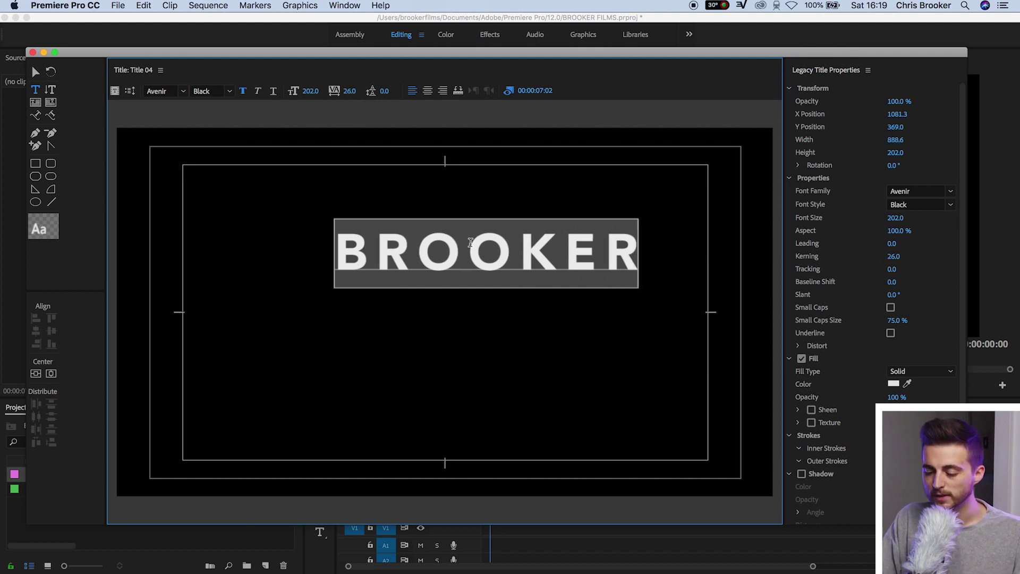
- Fill the BROOKER text with blue #2F80AC
left_click(893, 384)
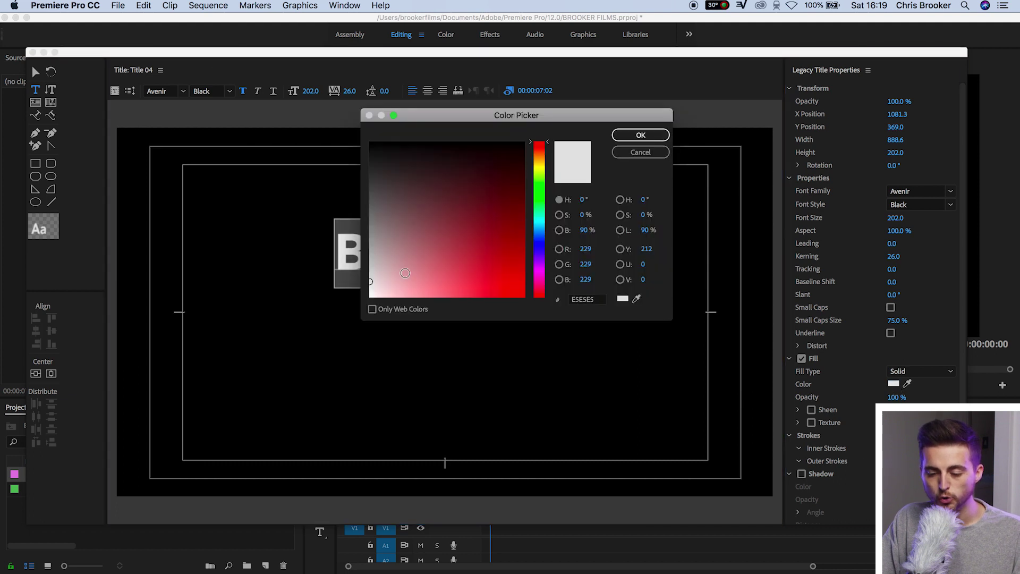
mouse_move(405, 273)
left_mouse_down()
mouse_move(380, 279)
mouse_move(455, 234)
mouse_move(511, 230)
left_mouse_up()
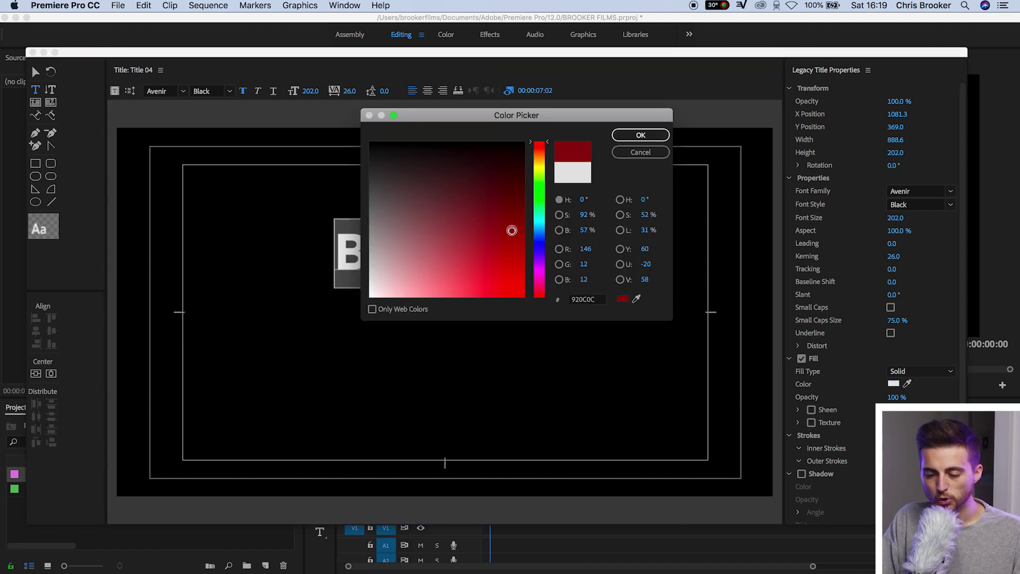
mouse_move(540, 181)
left_mouse_down()
mouse_move(542, 232)
mouse_move(481, 245)
left_mouse_up()
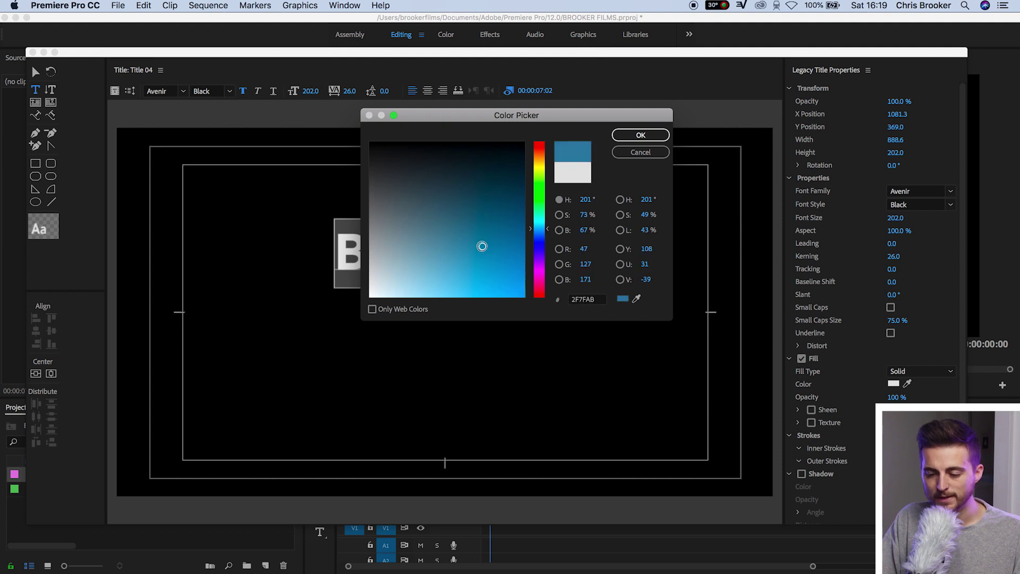
left_click(635, 136)
- Centre BROOKER horizontally and vertically in the frame
left_click(51, 374)
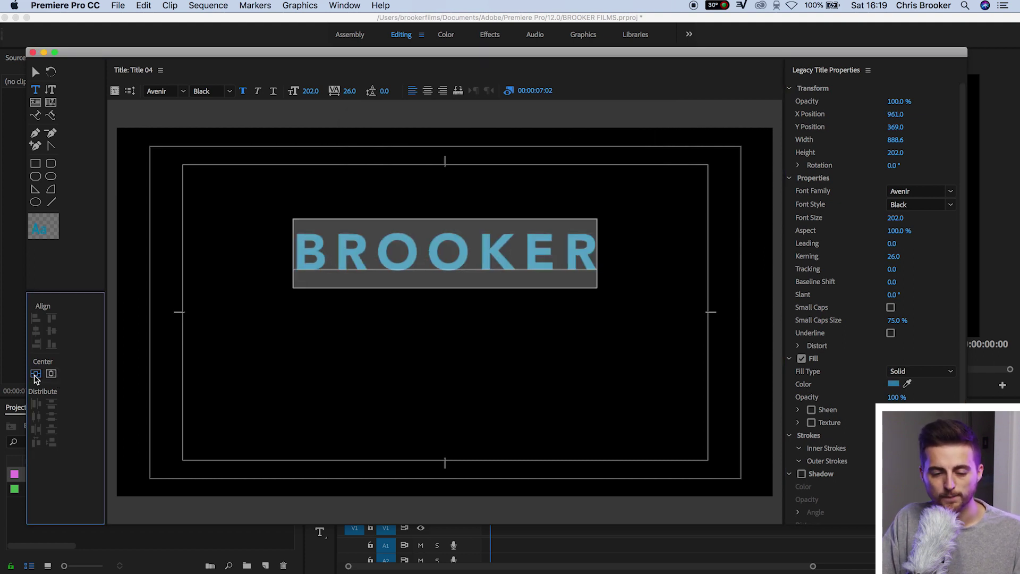
left_click(36, 373)
left_click(36, 72)
left_click(239, 290)
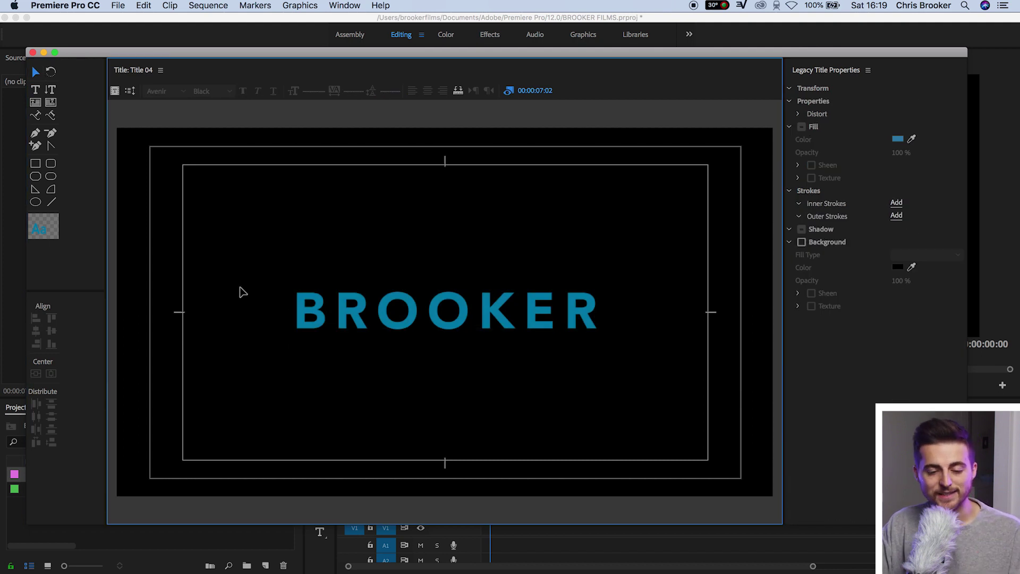
- Place Title 04 at the start of V1 and extend it to 00:00:10:04
left_click(32, 53)
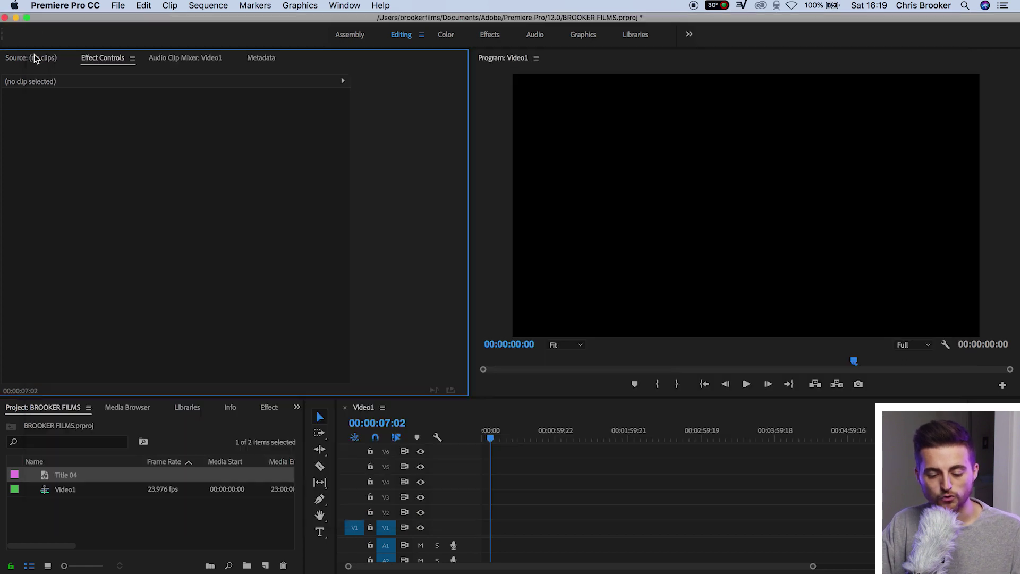
left_click_drag(58, 475, 484, 529)
left_click_drag(491, 433, 431, 423)
key("equal")
key("equal")
key("equal")
key("equal")
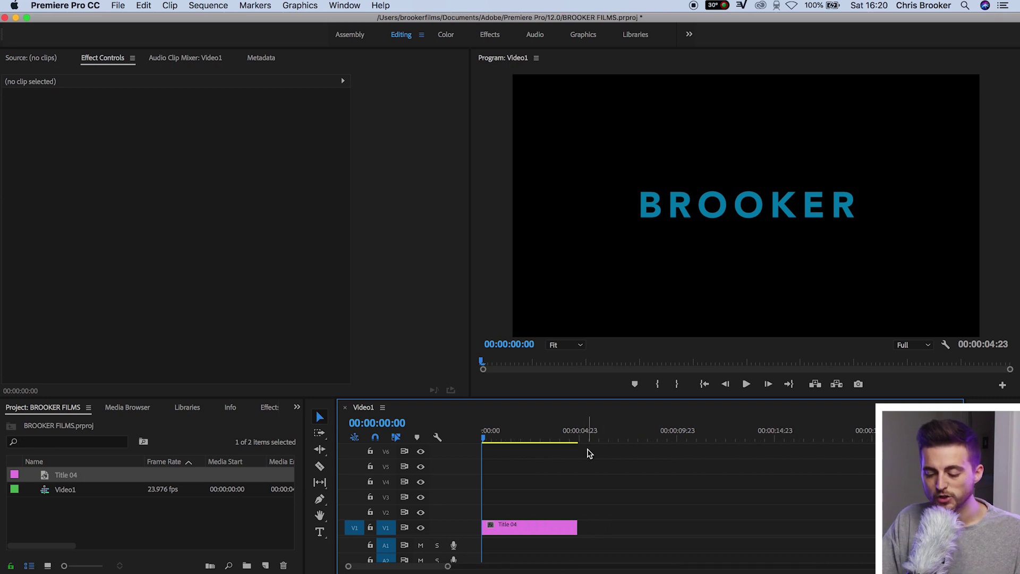
left_click_drag(556, 436, 682, 439)
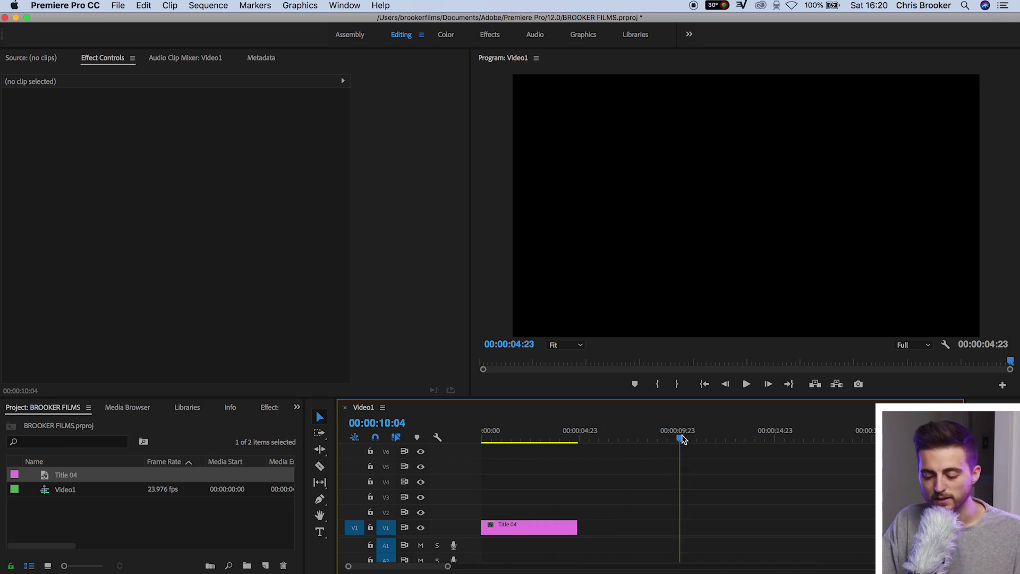
left_click_drag(577, 526, 678, 527)
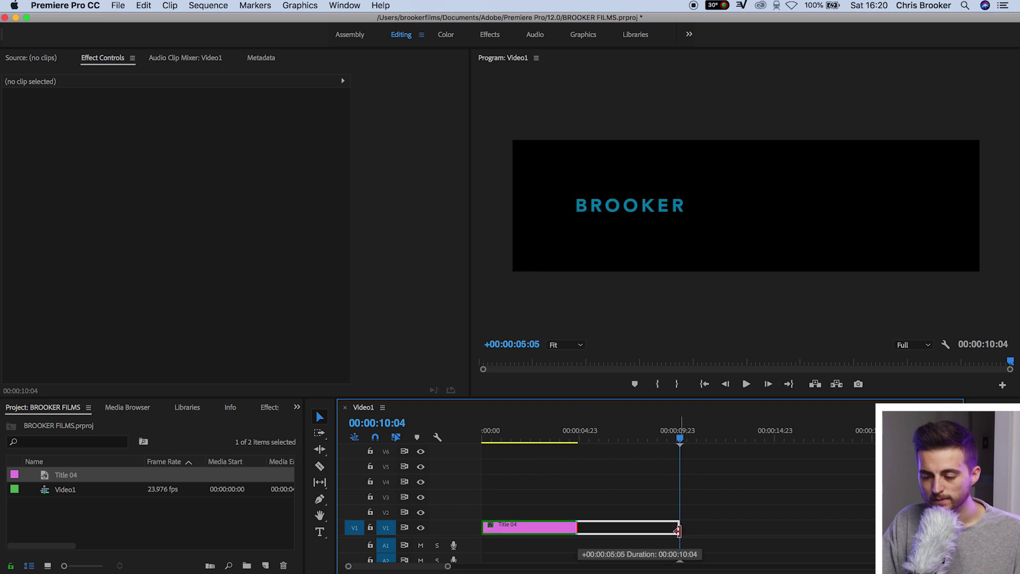
left_click(516, 527)
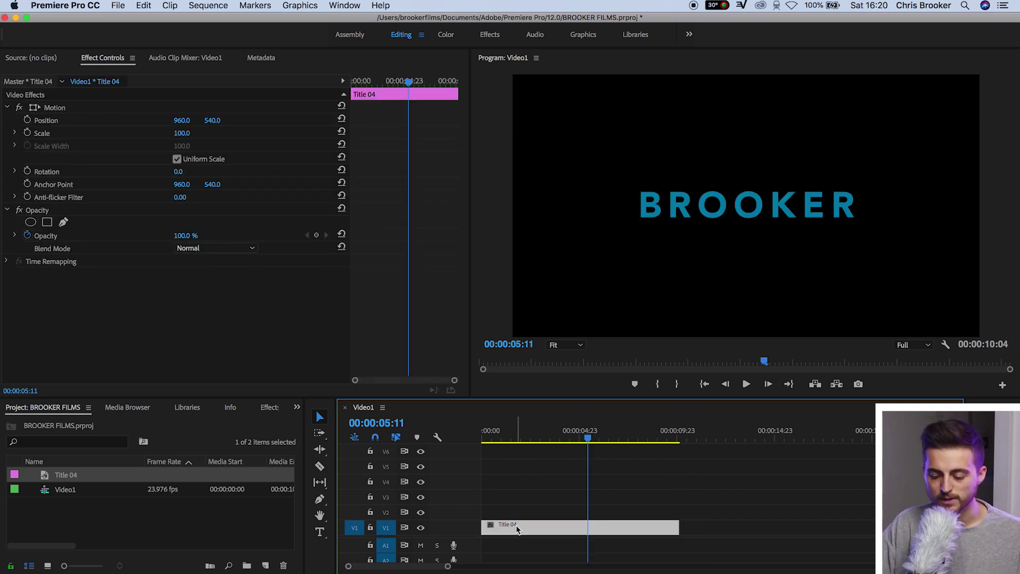
- Paste a copy of Title 04 and stack it on V2 directly above the original
left_click(537, 509)
left_click(520, 523)
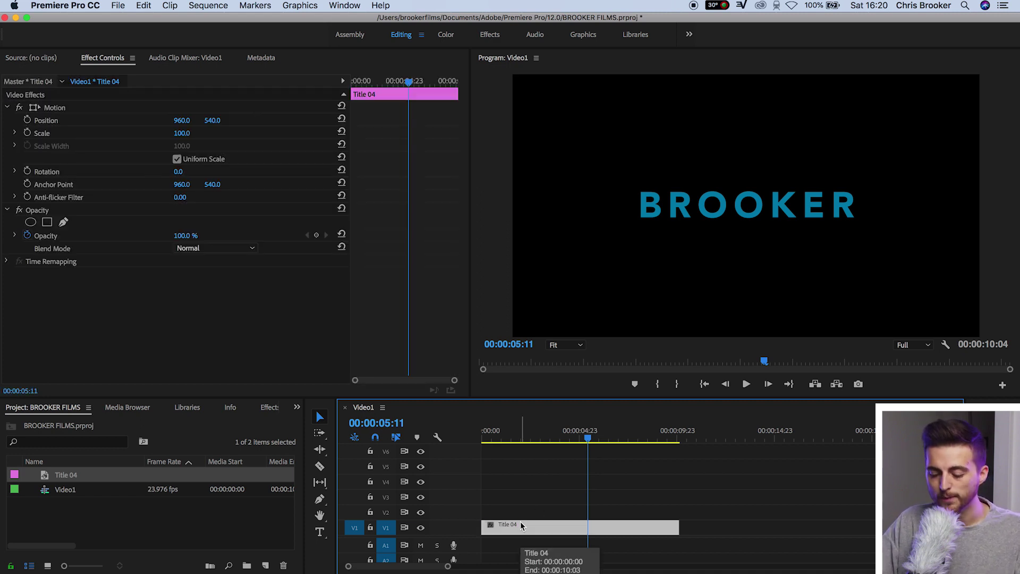
left_click_drag(521, 524, 535, 509)
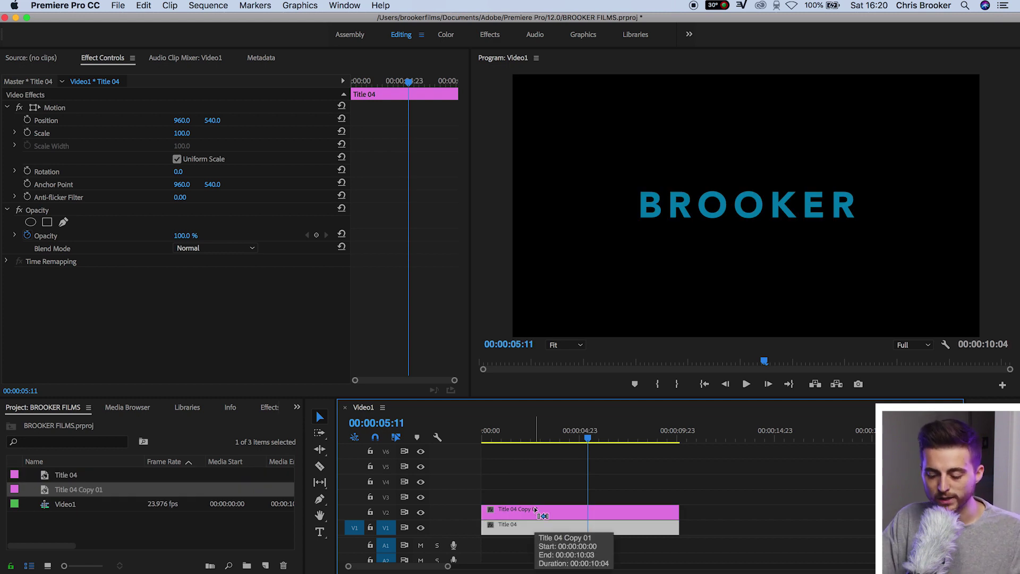
key("Delete")
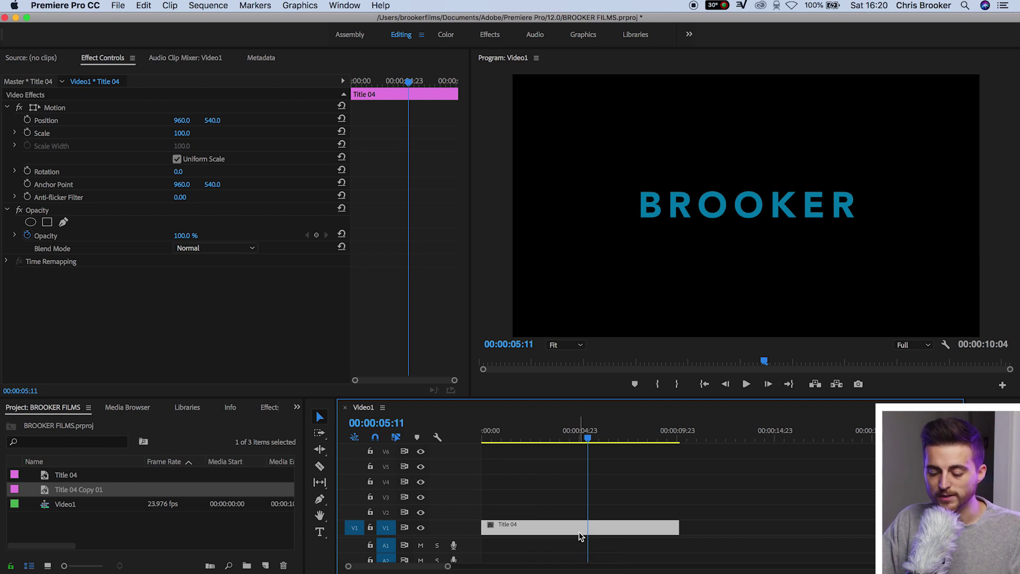
left_click(694, 439)
key("super+v")
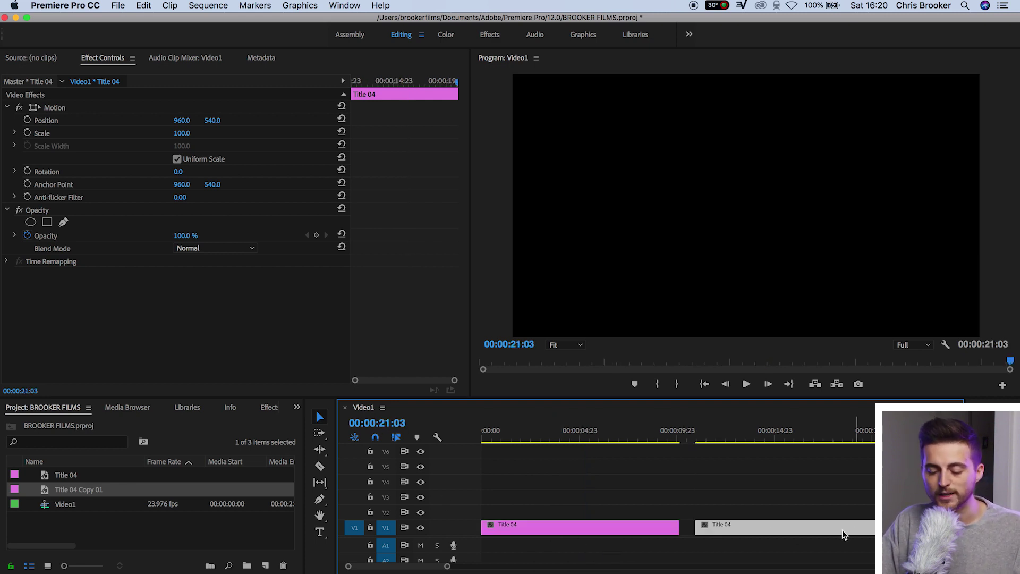
left_click_drag(762, 530, 511, 512)
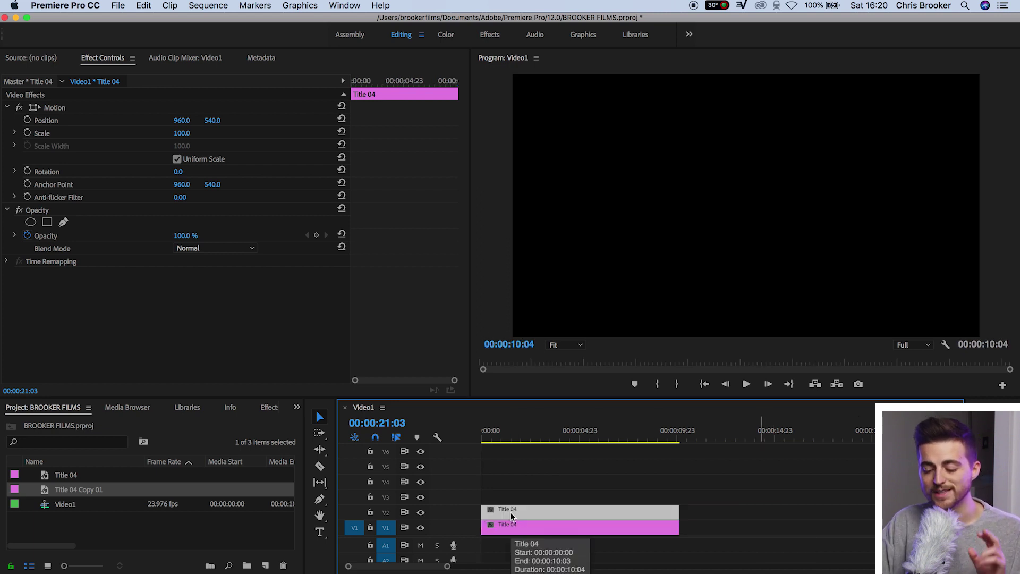
left_click(585, 432)
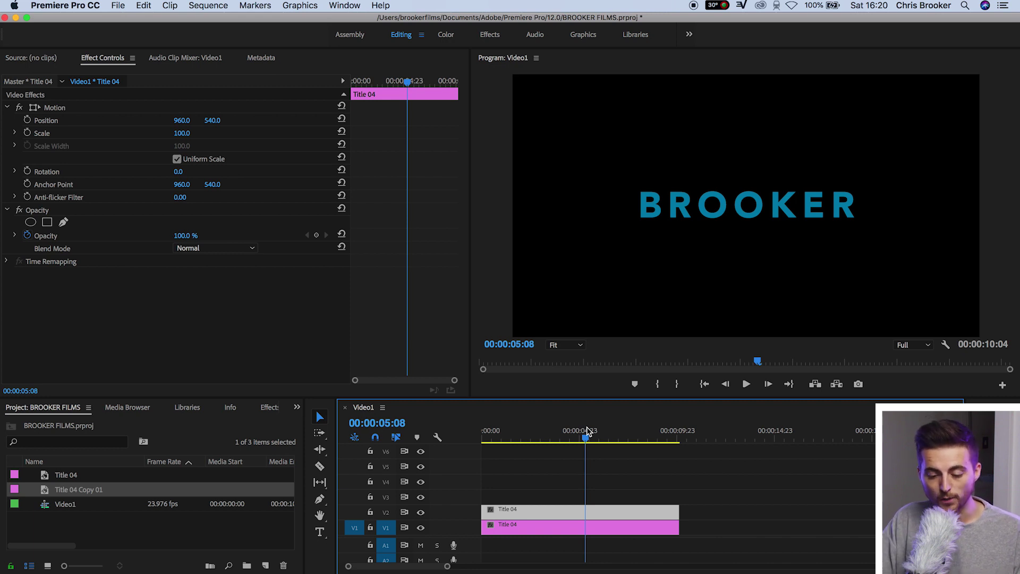
- Apply the Levels effect to the upper Title 04 clip on V2
left_click(269, 407)
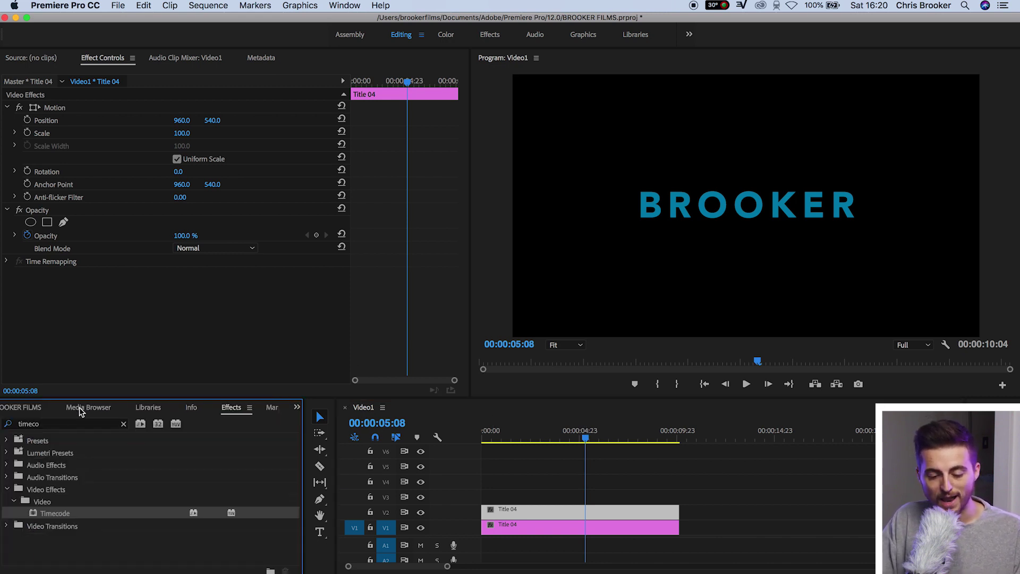
double_click(55, 428)
type("l")
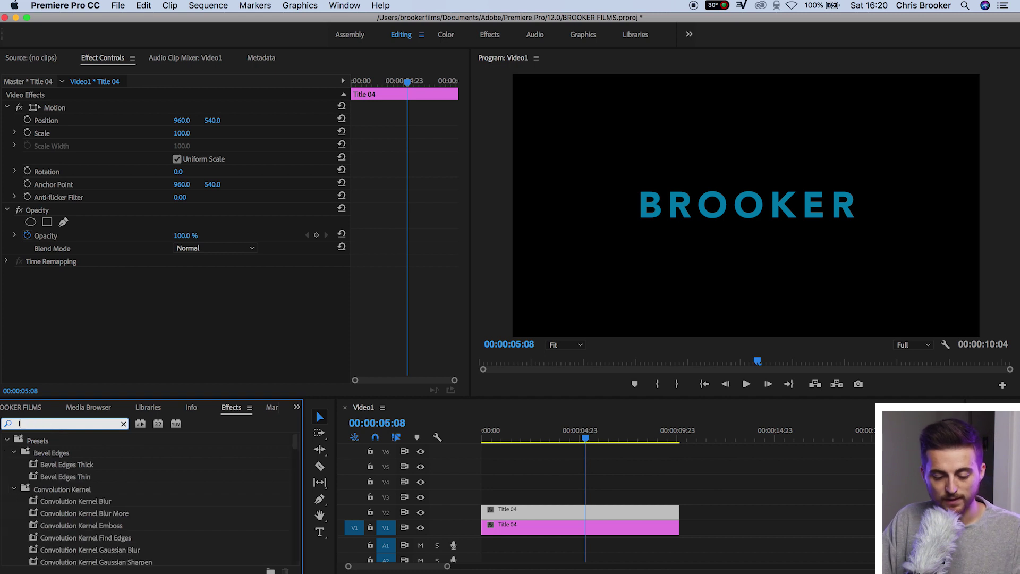
type("eve")
left_click(51, 513)
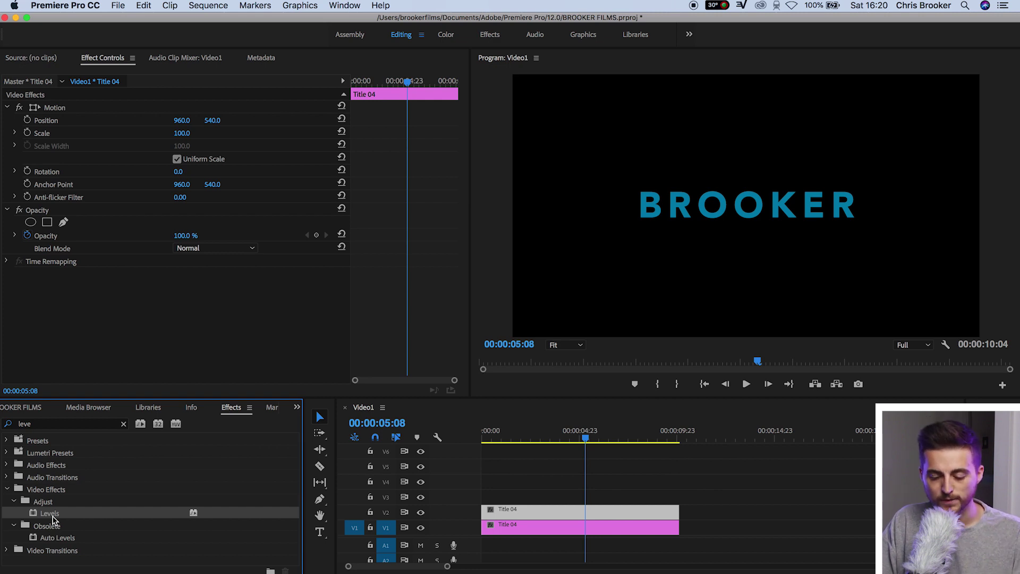
left_click_drag(51, 517, 608, 513)
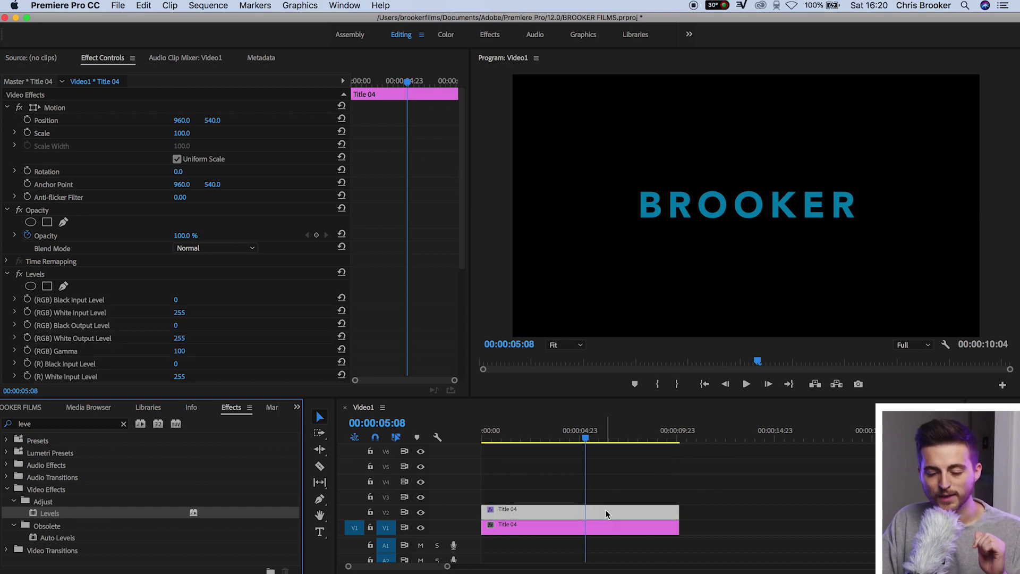
- Set the Levels RGB White Input Level to 171
left_click(79, 312)
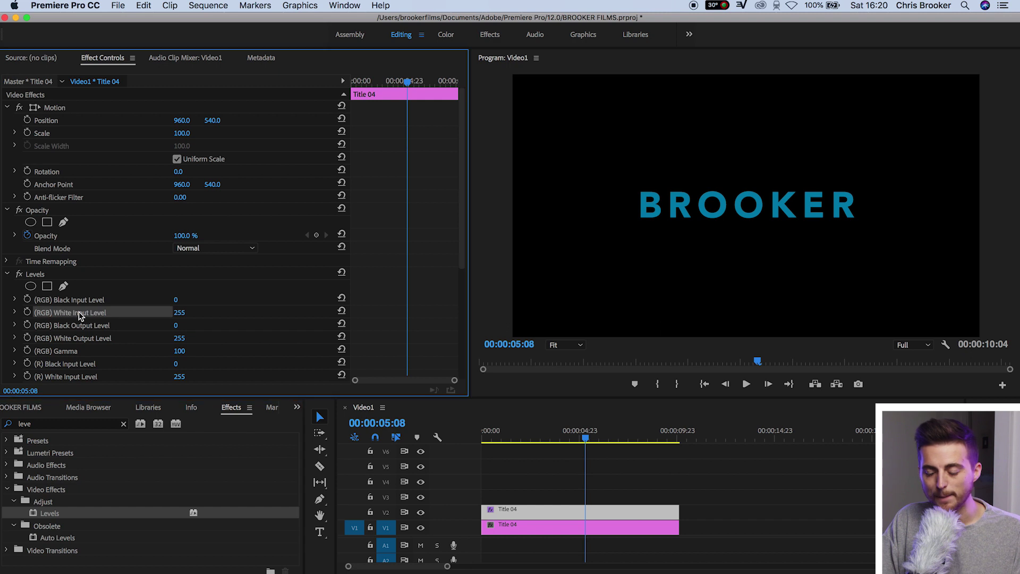
left_click_drag(179, 312, 137, 312)
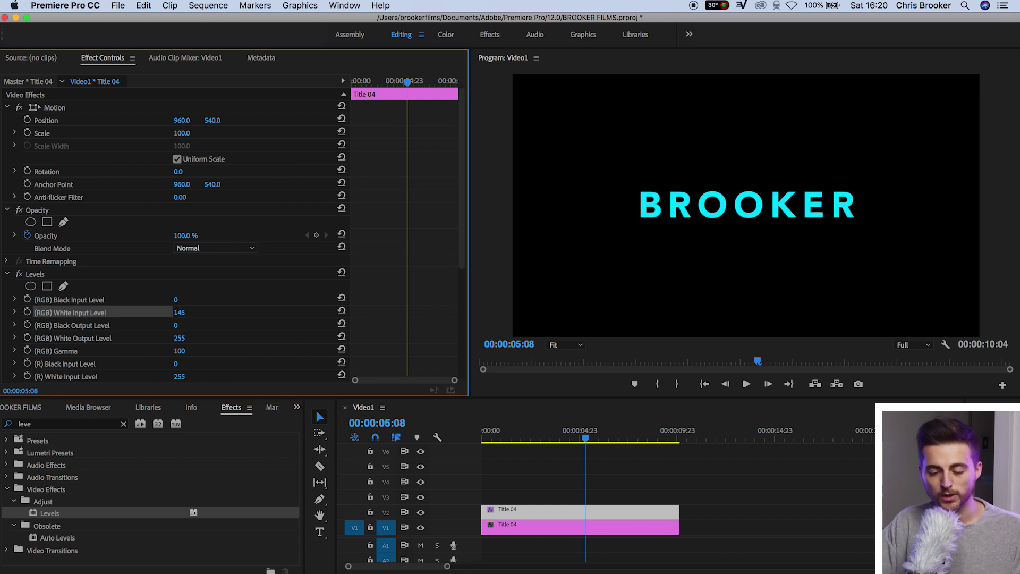
left_click_drag(137, 312, 153, 313)
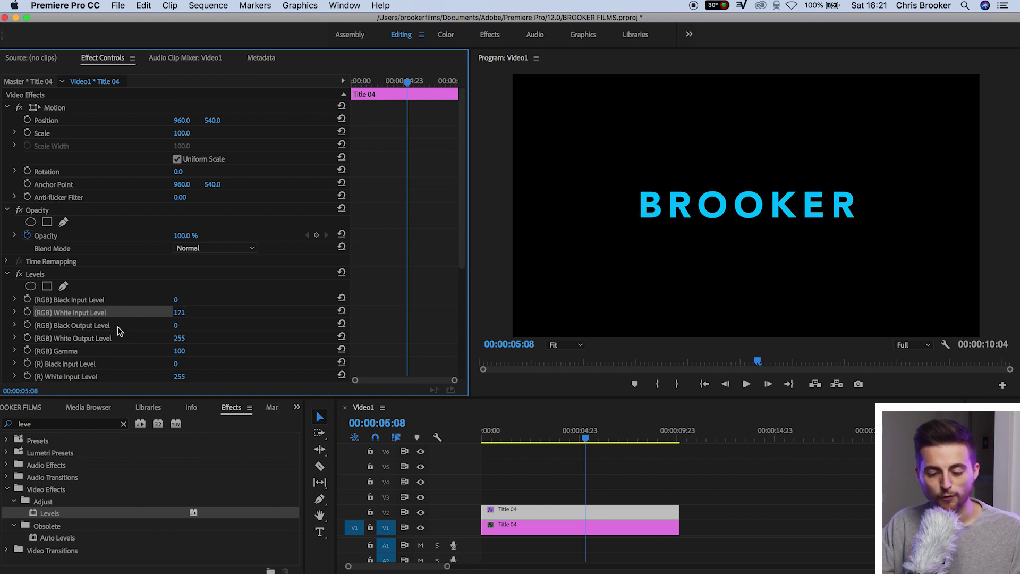
left_click(7, 274)
- Draw a slanted four-point bezier opacity mask around the O of BROOKER
left_click(42, 211)
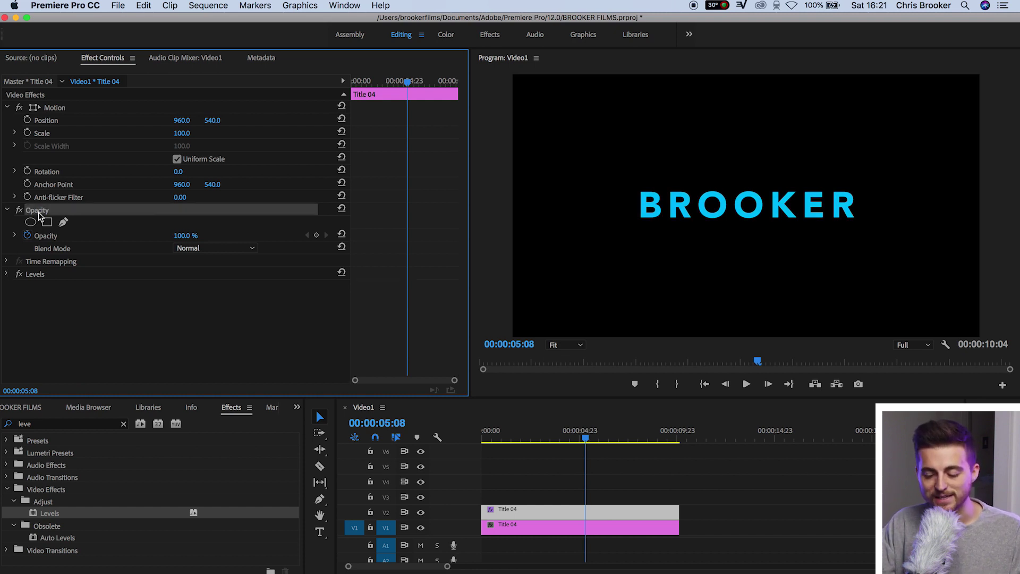
left_click(63, 222)
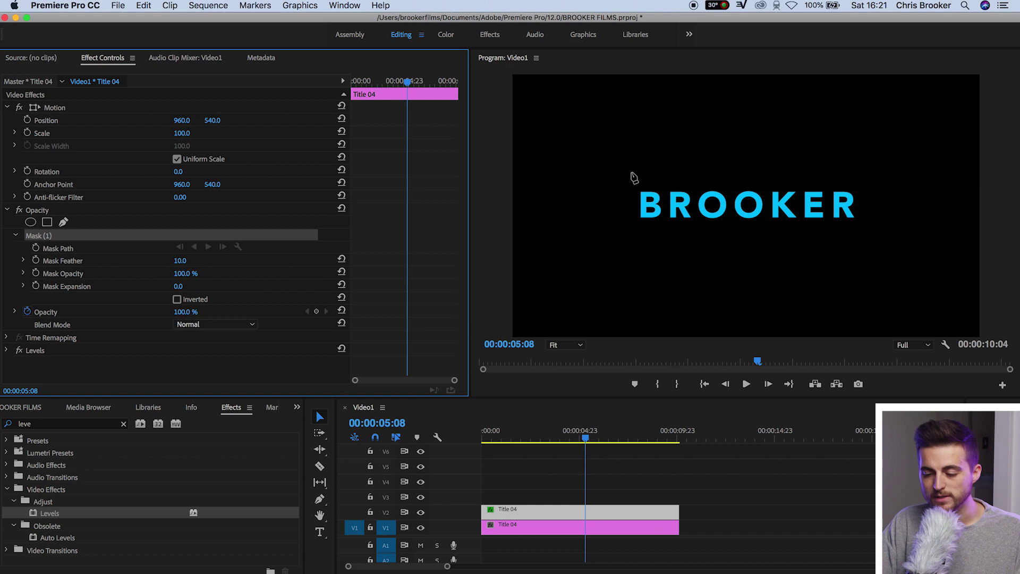
left_click(715, 174)
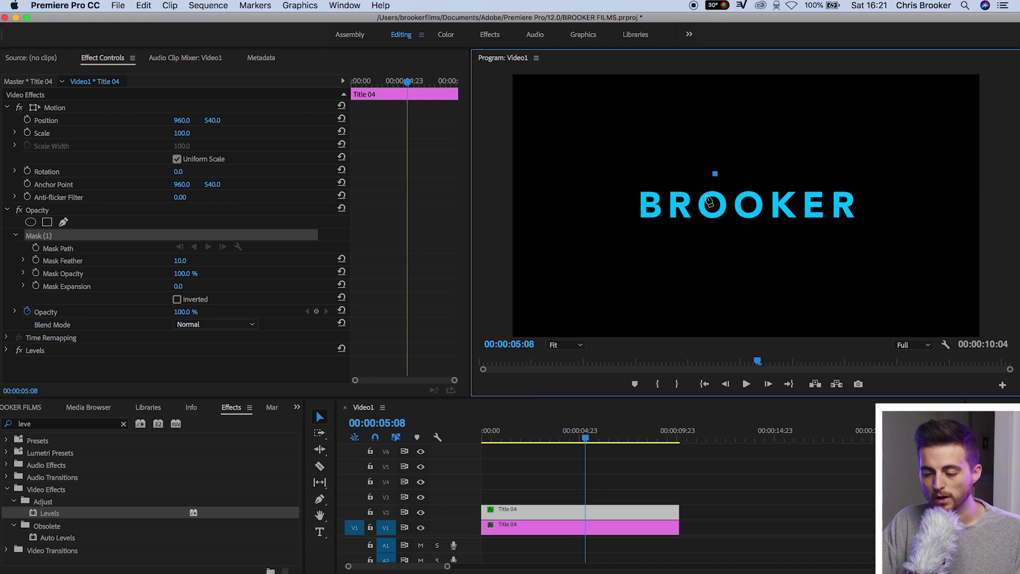
left_click(690, 235)
left_click(724, 238)
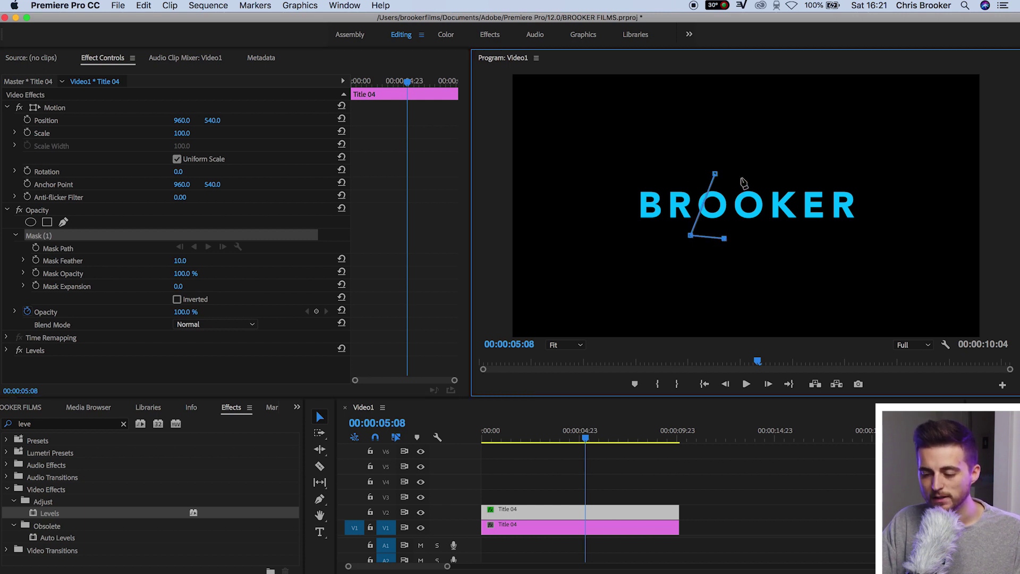
left_click(742, 177)
left_click(715, 174)
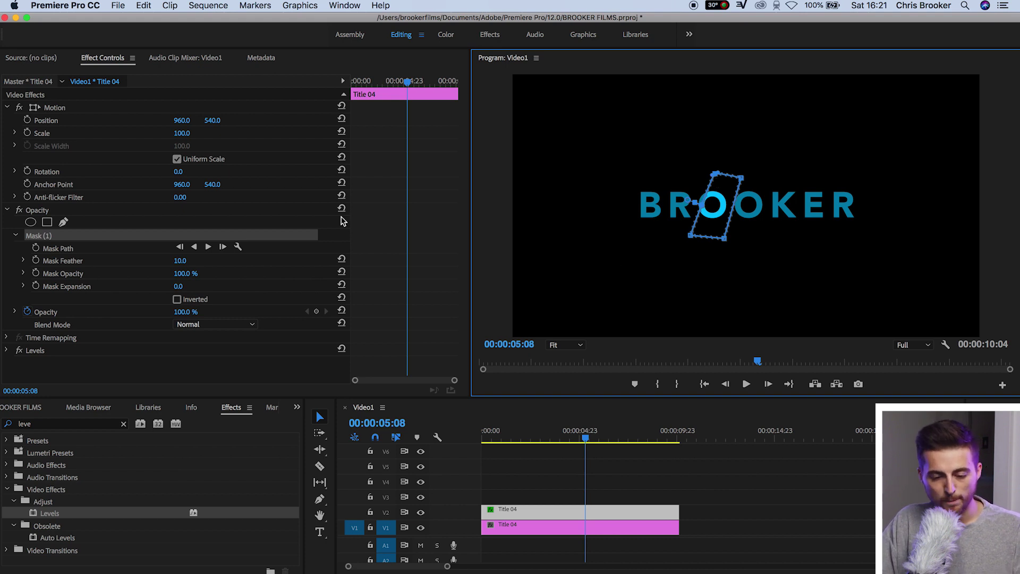
- Move the mask left of BROOKER and set a Mask Path keyframe at 00:00:01:05
left_click(66, 250)
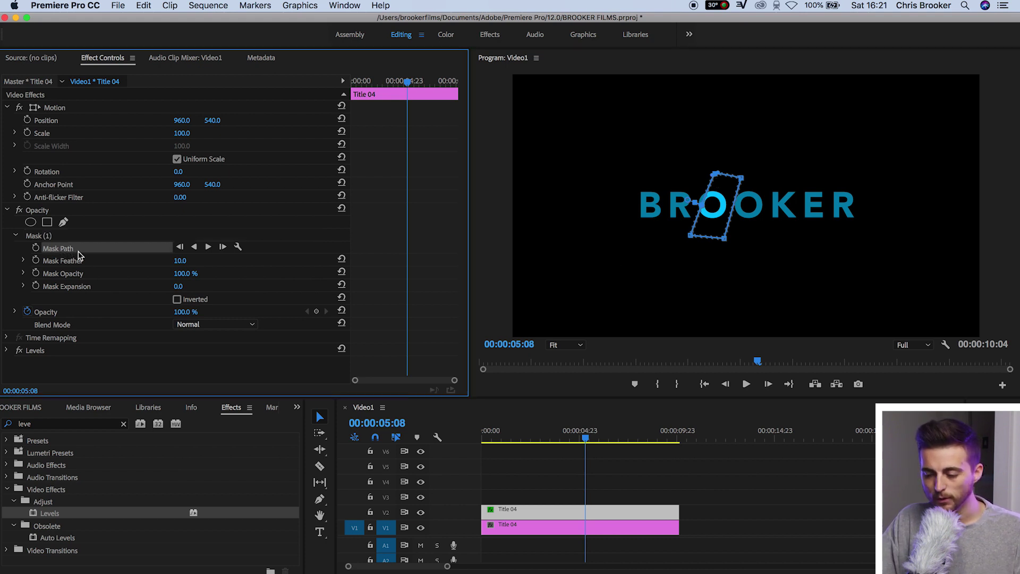
left_click_drag(717, 198, 609, 194)
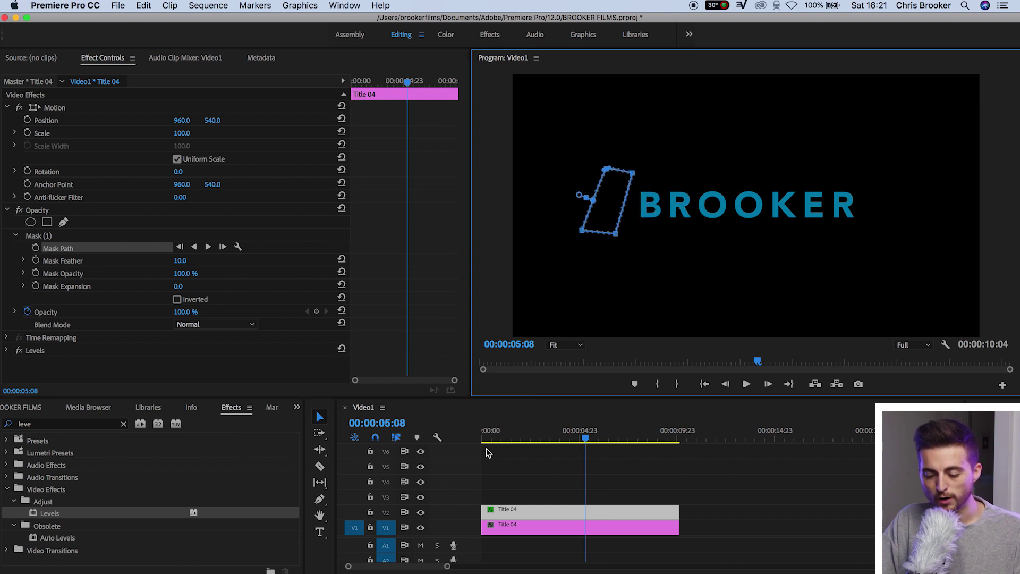
mouse_move(512, 439)
left_mouse_down()
mouse_move(493, 442)
mouse_move(507, 439)
left_mouse_up()
left_click(53, 236)
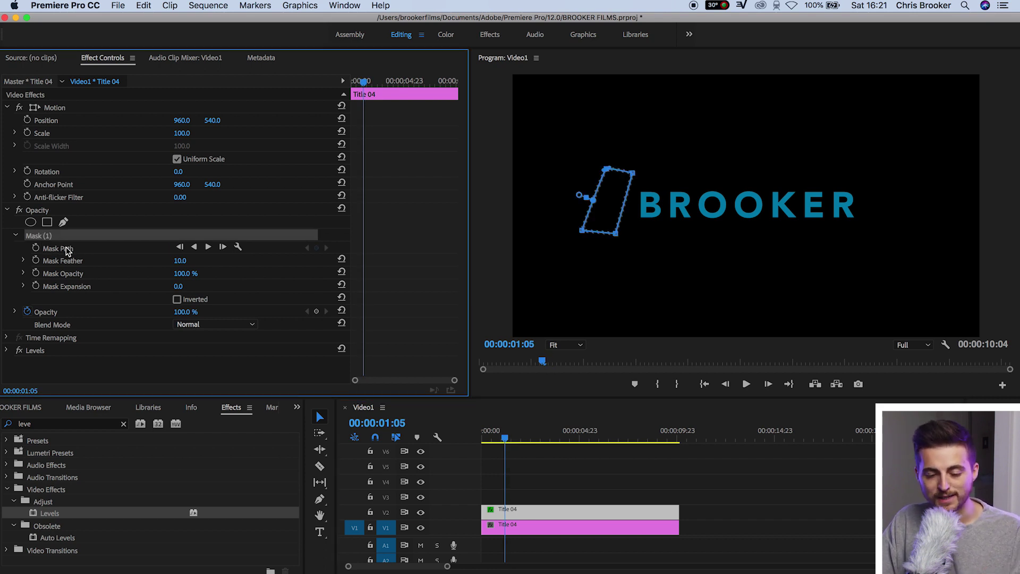
left_click(67, 251)
left_click(37, 248)
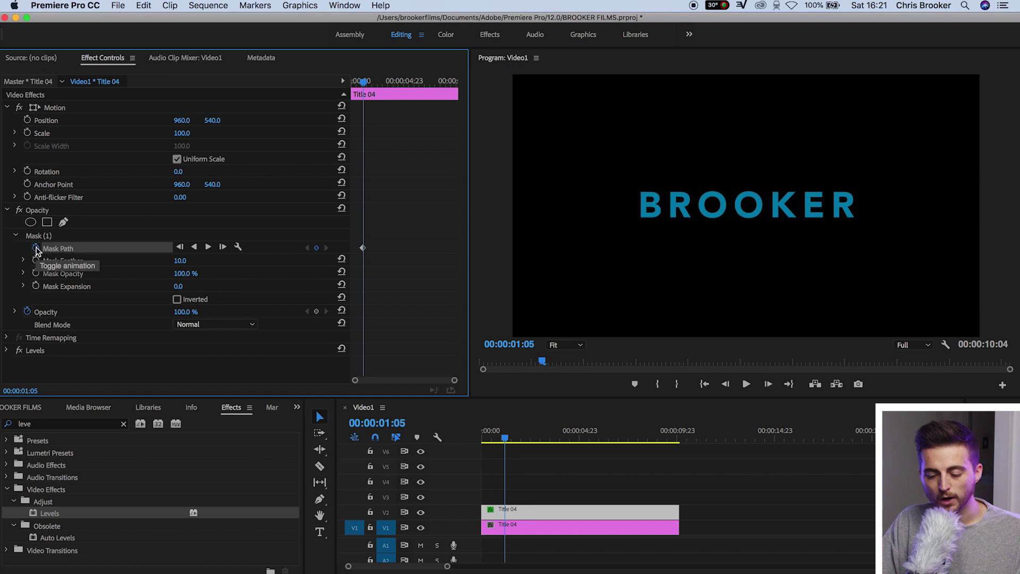
- At 00:00:04:09, move the mask past the R and play the sweep
left_click_drag(513, 438, 566, 438)
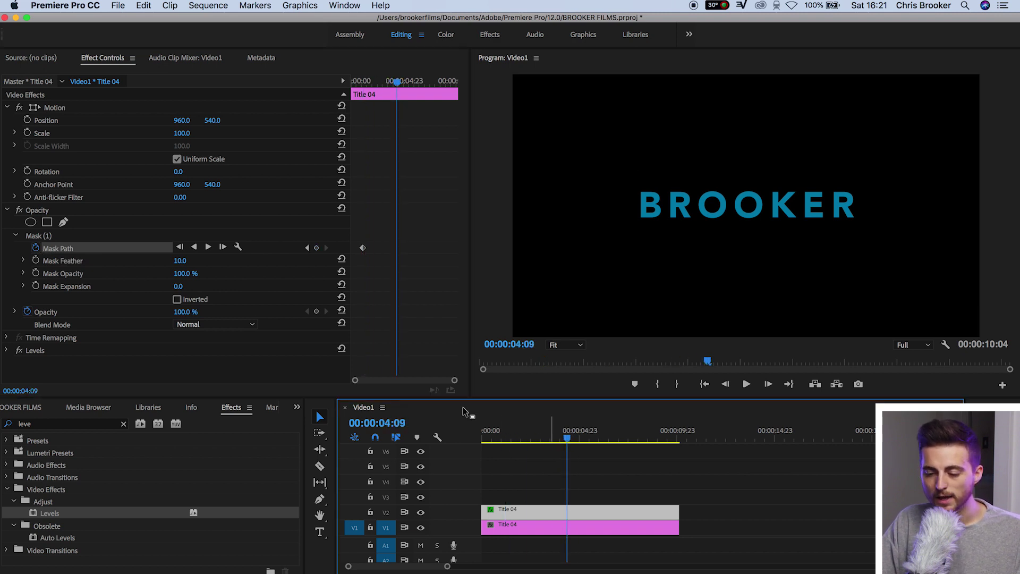
left_click(46, 237)
left_click_drag(614, 204, 896, 211)
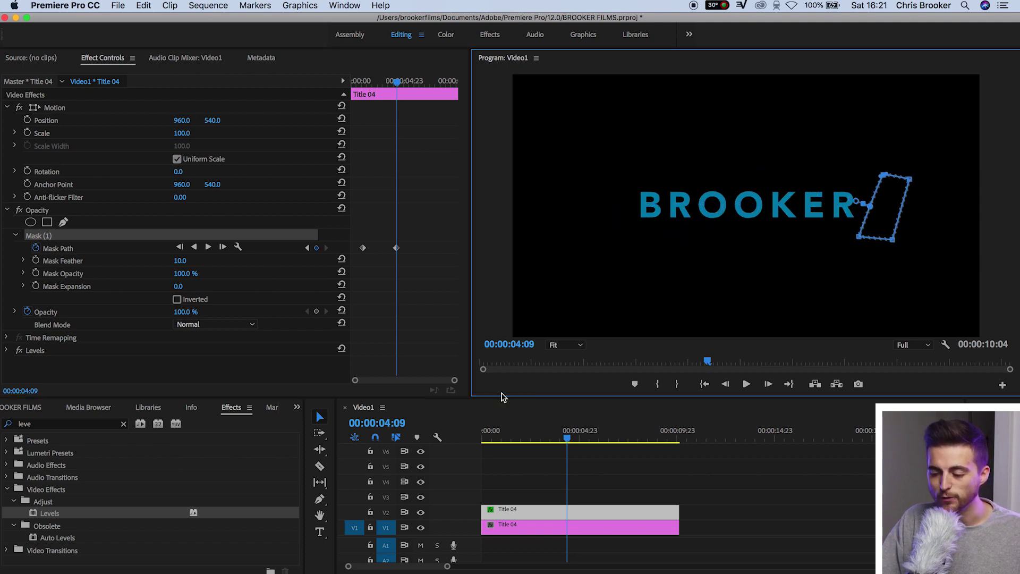
left_click_drag(526, 437, 473, 434)
key("space")
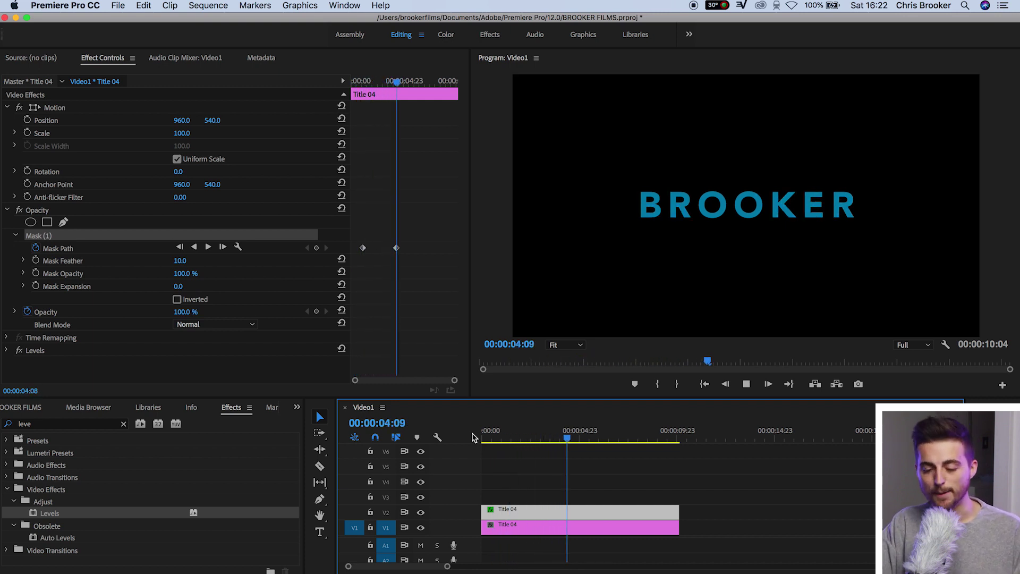
- Shift the final Mask Path keyframe later in time
key("space")
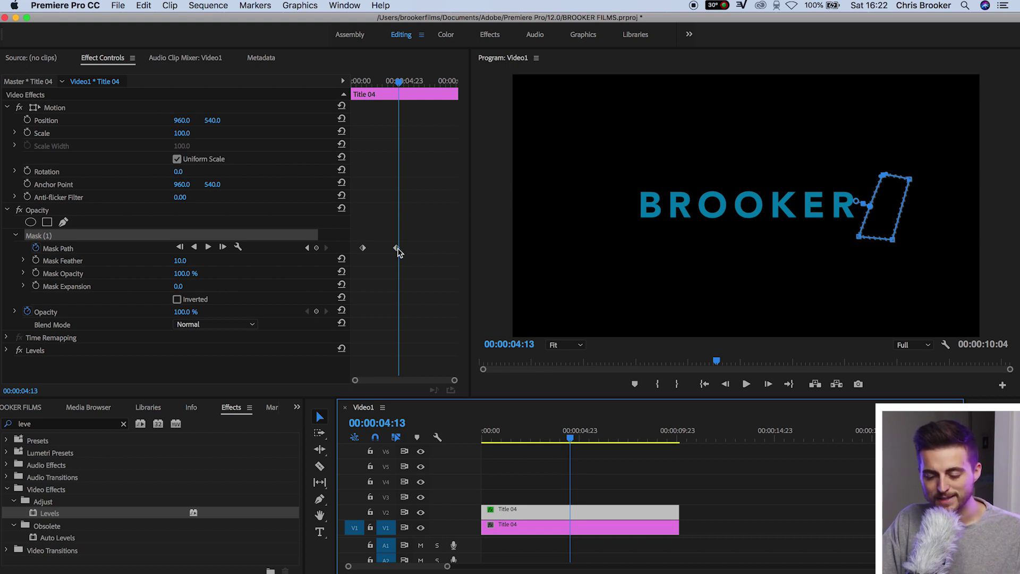
left_click_drag(397, 248, 412, 248)
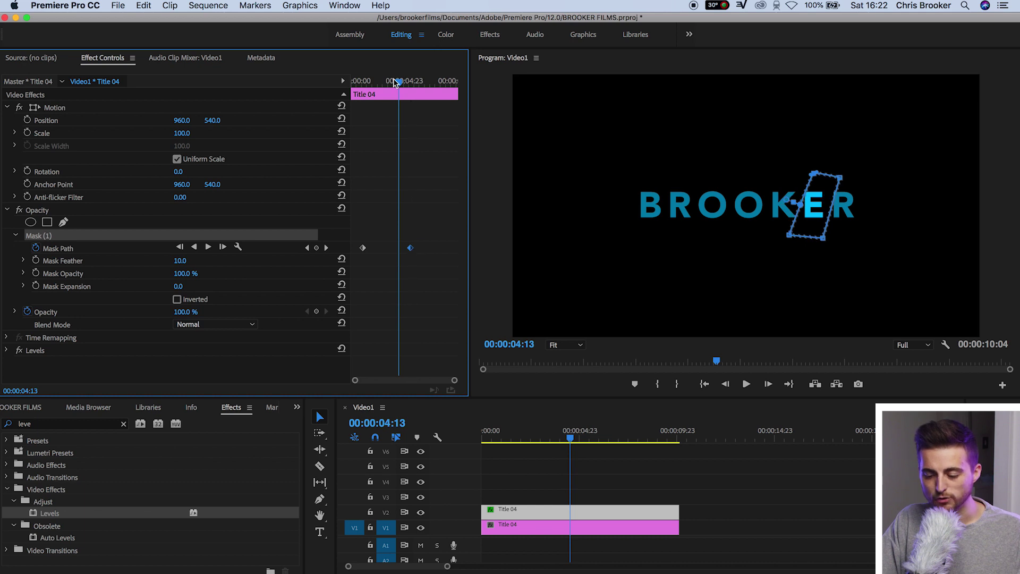
key("Left")
key("Left")
- Set Levels White Input Level to 151 and Mask Feather to 69
left_click(559, 513)
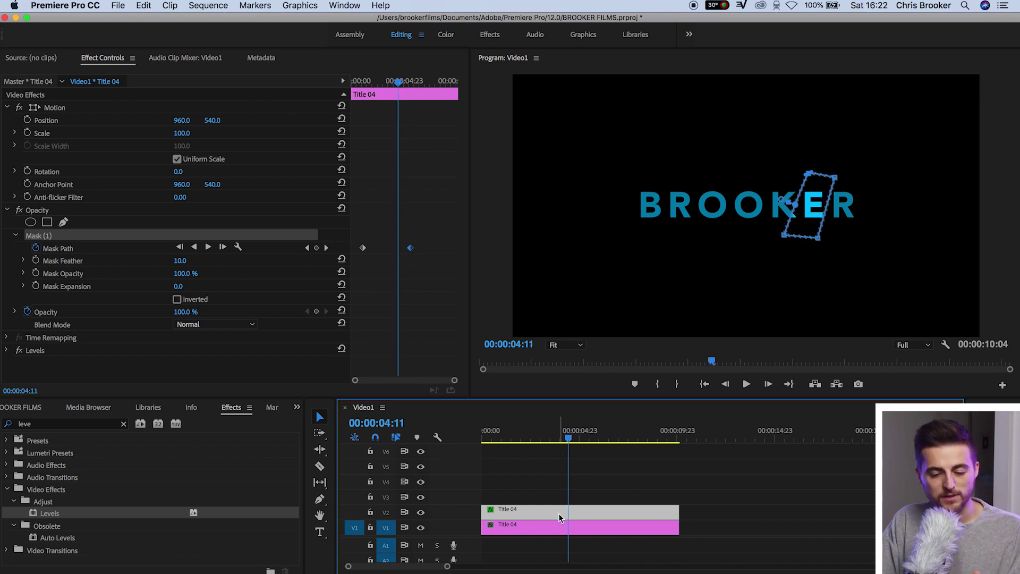
left_click(7, 351)
scroll(11, 354, "down", 2)
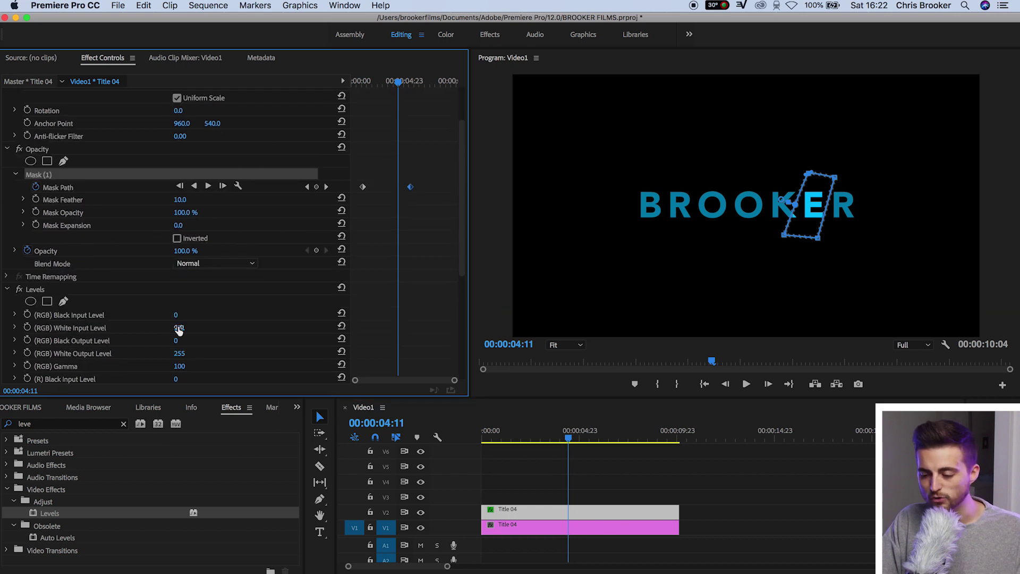
left_click_drag(179, 328, 160, 328)
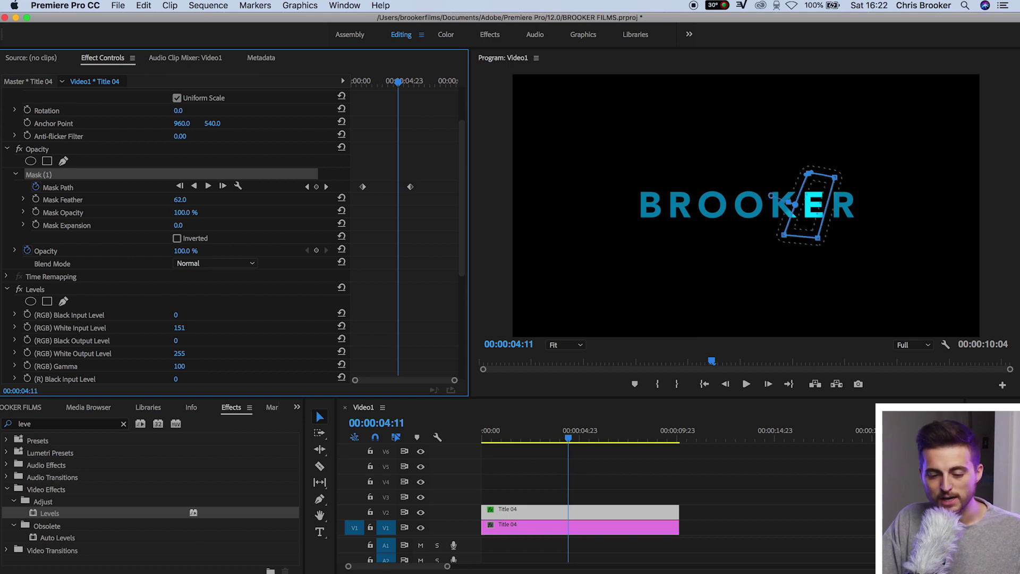
left_click_drag(180, 200, 182, 199)
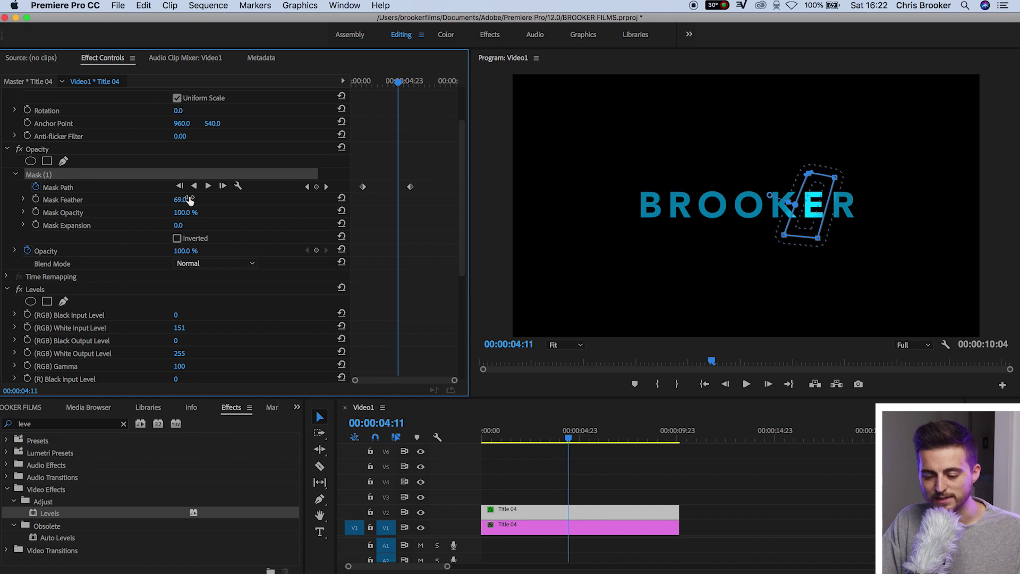
left_click_drag(507, 439, 481, 439)
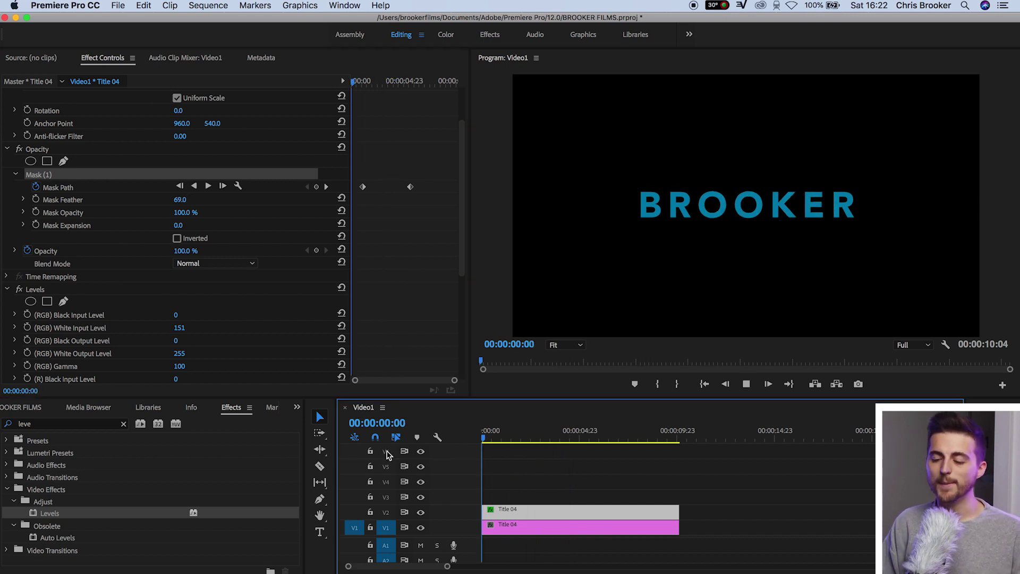
- Move the final Mask Path keyframe left to the playhead and replay the BROOKER shine from the start
key("space")
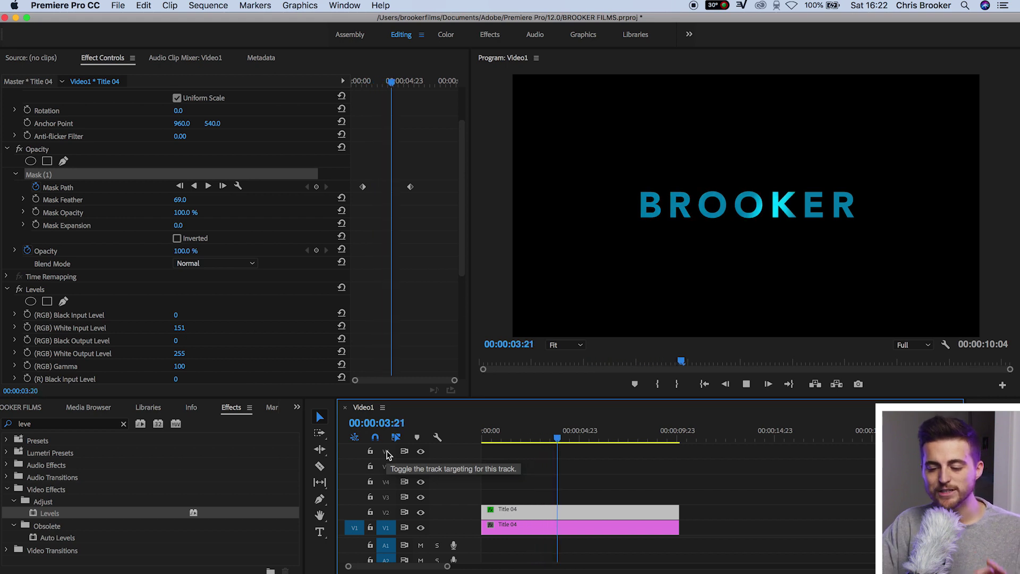
key("space")
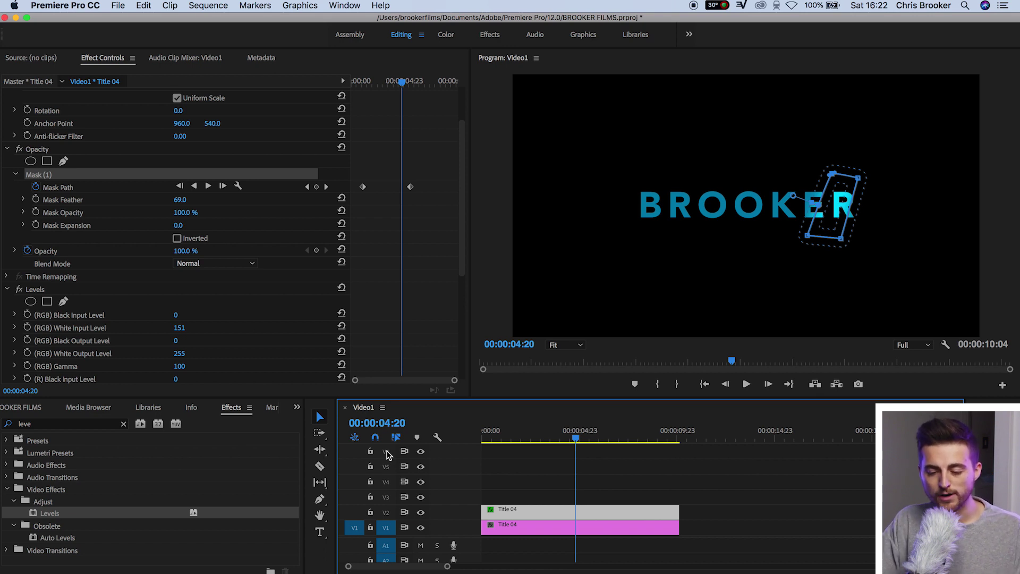
left_click_drag(409, 187, 402, 186)
left_click(355, 82)
key("space")
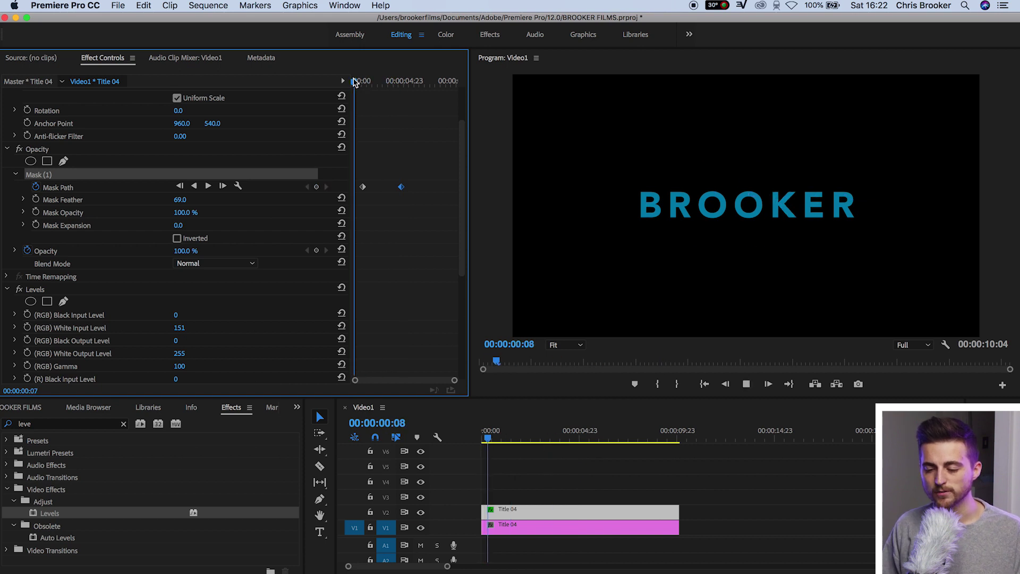